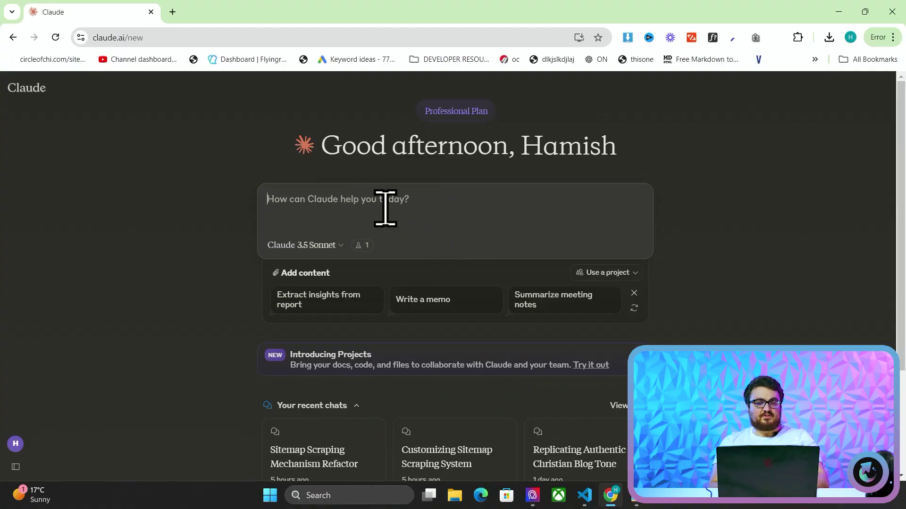
Paste the saved 'full production-ready code, no placeholders, no major changes' instruction into Claude, adding a blank line.
{"action": "key", "text": "alt+Tab"}
{"action": "key", "text": "ctrl+c"}
{"action": "key", "text": "alt+Tab"}
{"action": "key", "text": "ctrl+v"}
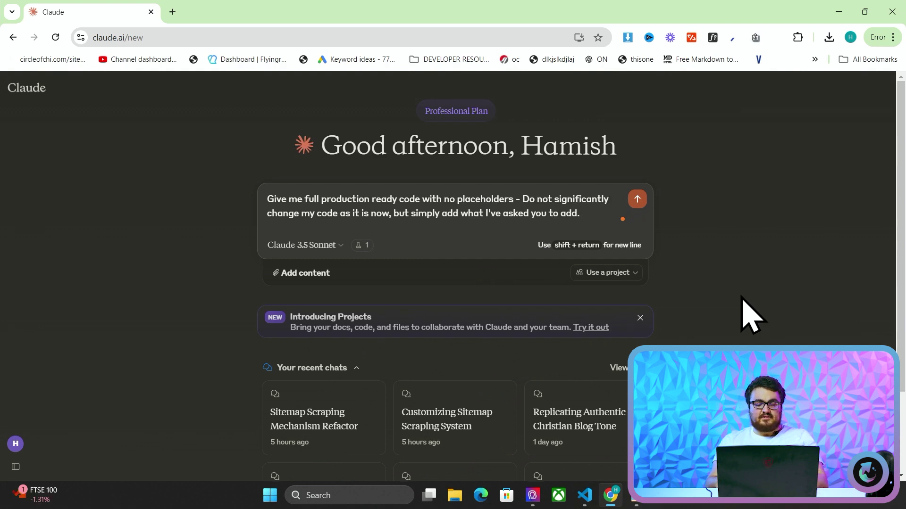
{"action": "key", "text": "shift+Return"}
{"action": "key", "text": "shift+Return"}
{"action": "mouse_move", "coordinate": [584, 495]}
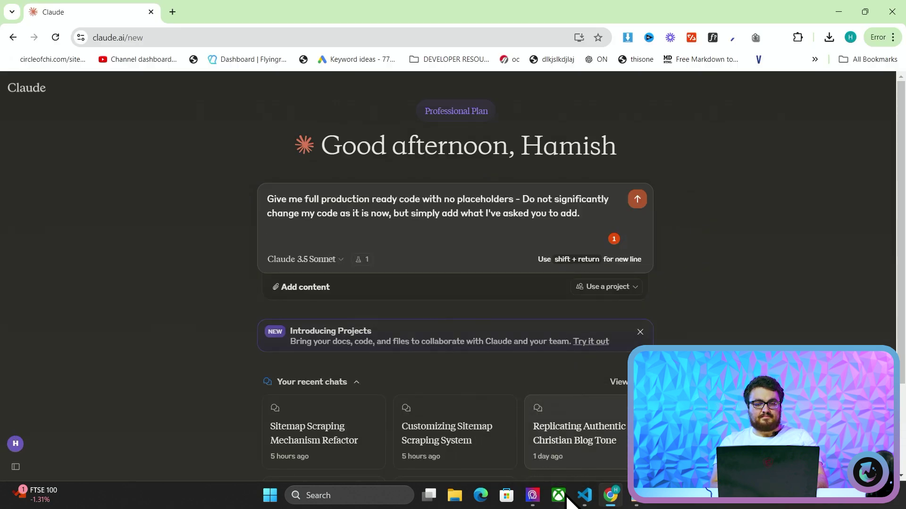
Open the recent journey project folder in a new VS Code window, closing the old window.
{"action": "left_click", "coordinate": [556, 470]}
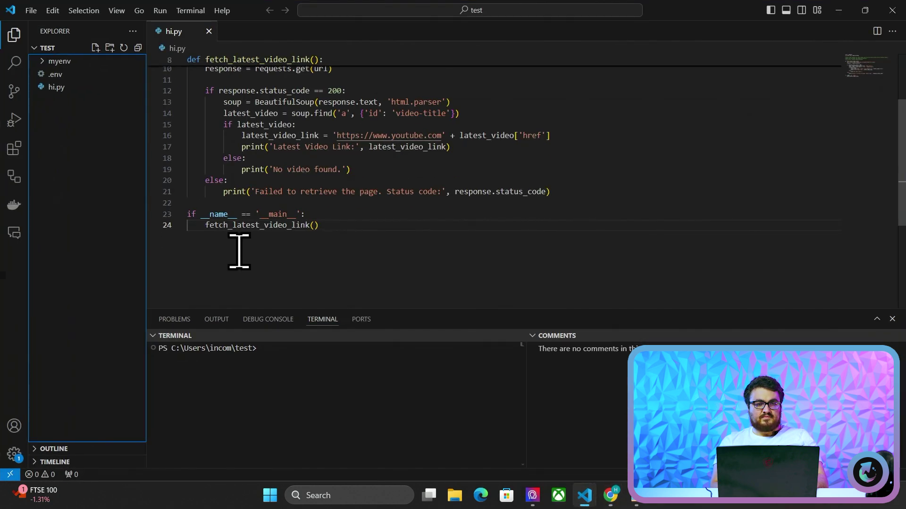
{"action": "left_click", "coordinate": [31, 11]}
{"action": "left_click", "coordinate": [56, 58]}
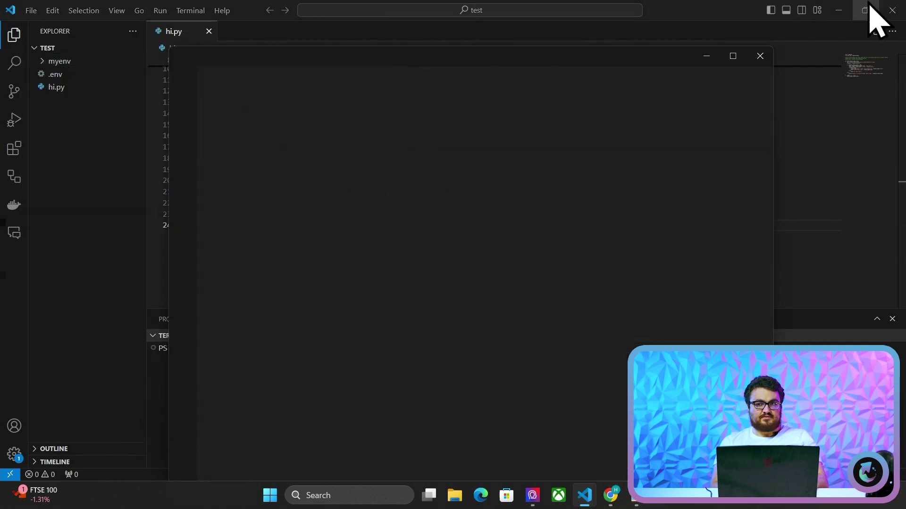
{"action": "left_click", "coordinate": [892, 10]}
{"action": "left_click", "coordinate": [258, 357]}
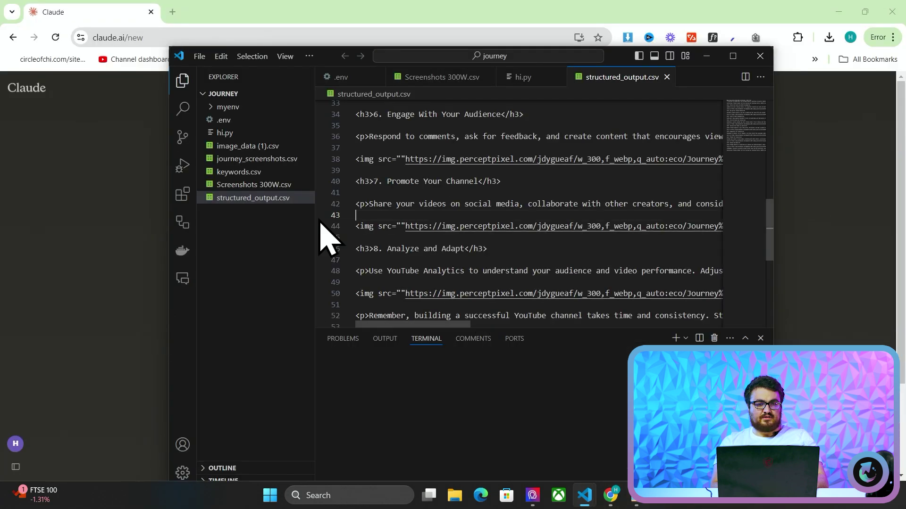
Open hi.py, select and copy its entire contents, and undo the stray edit.
{"action": "left_click", "coordinate": [236, 133]}
{"action": "key", "text": "ctrl+a"}
{"action": "scroll", "coordinate": [491, 211], "scroll_direction": "down", "scroll_amount": 12}
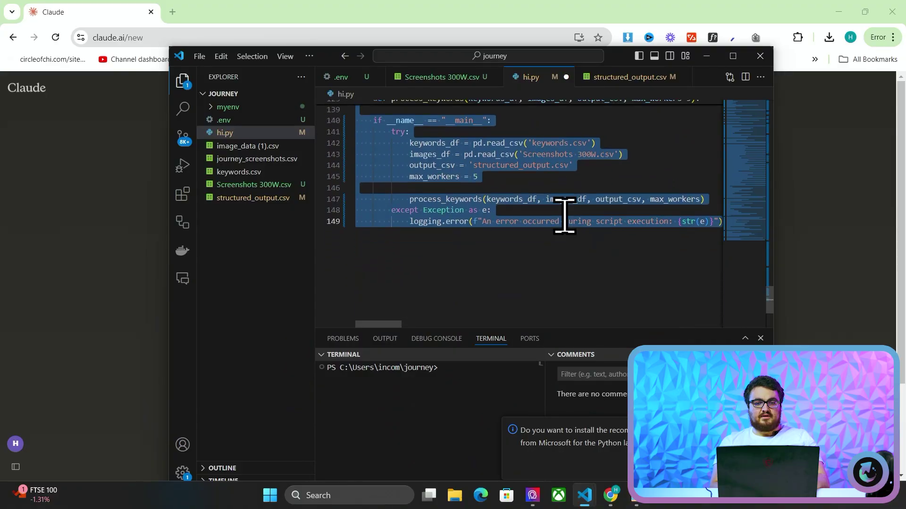
{"action": "key", "text": "ctrl+v"}
{"action": "key", "text": "ctrl+s"}
Replace the Claude prompt with 'Please make this script use OpenAI instead of anthropic' and attach the hi.py code.
{"action": "key", "text": "alt+Tab"}
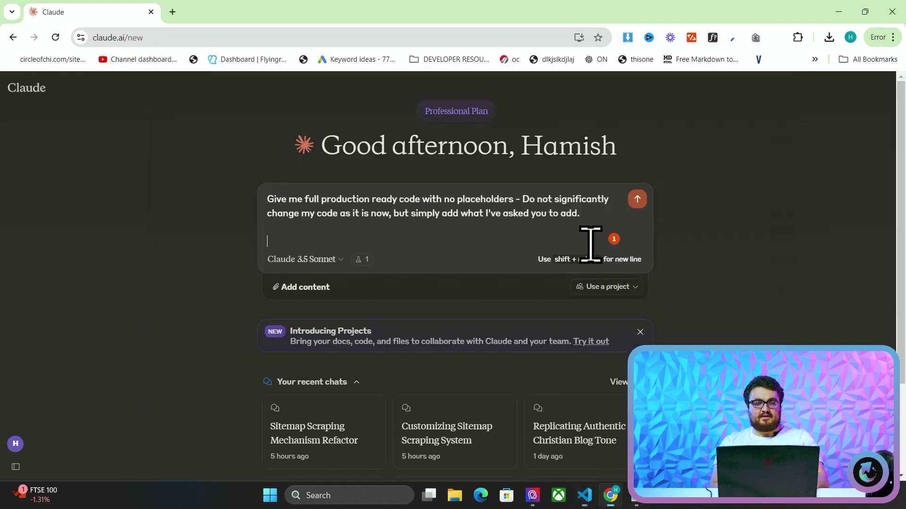
{"action": "key", "text": "ctrl+a"}
{"action": "key", "text": "BackSpace"}
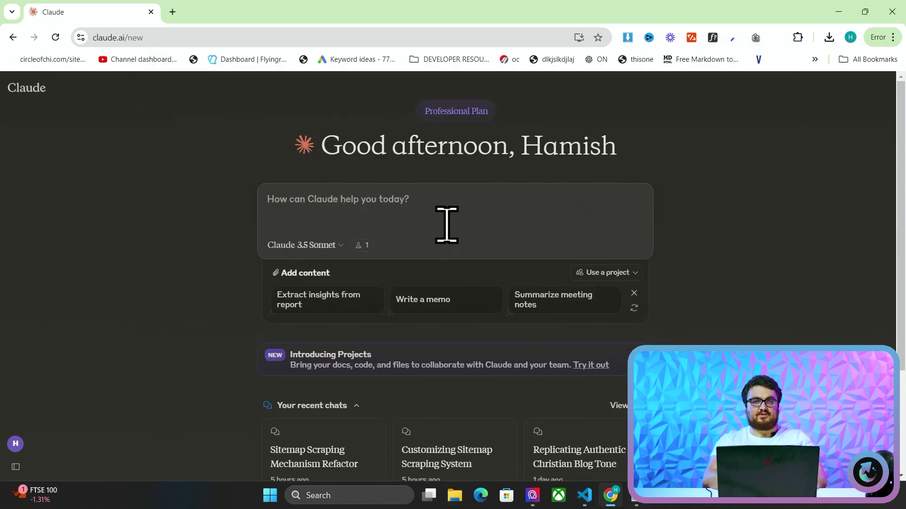
{"action": "type", "text": "Please make this script use OpenAI instead of anthropic"}
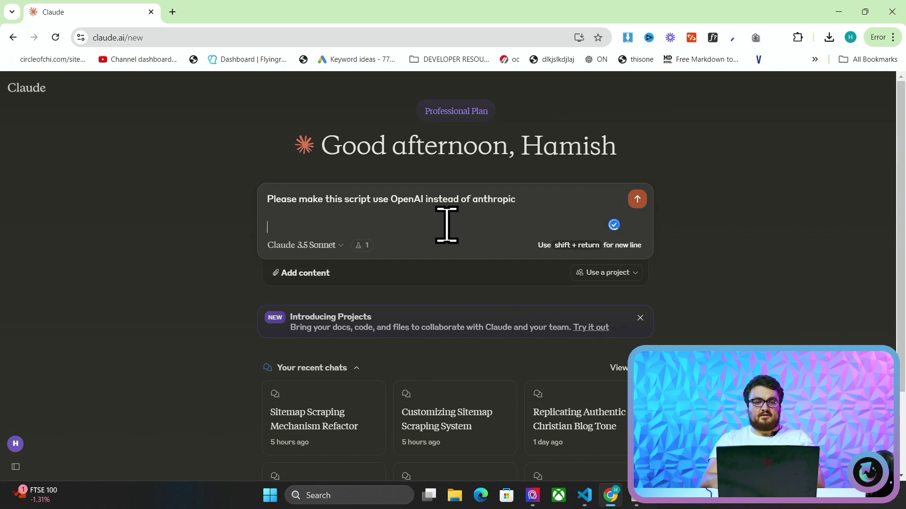
{"action": "key", "text": "ctrl+v"}
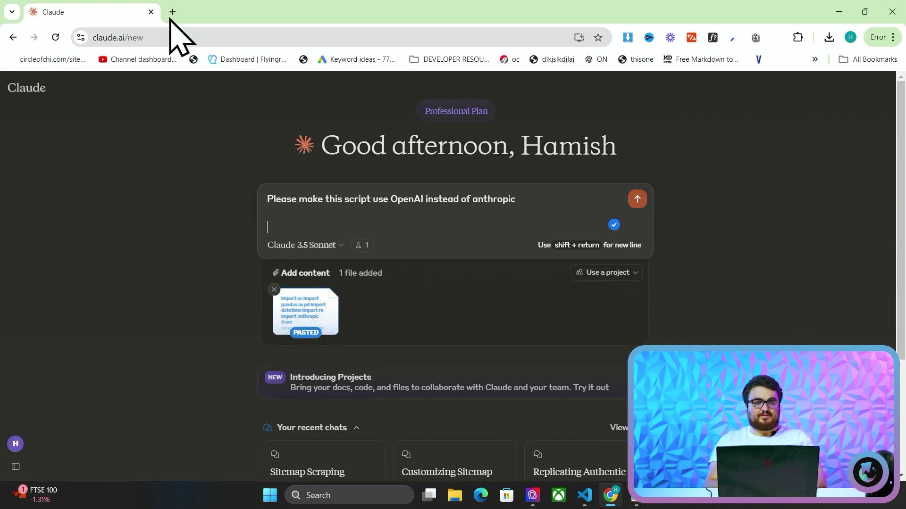
Search the web for the OpenAI quickstart guide in a new tab.
{"action": "left_click", "coordinate": [172, 12]}
{"action": "type", "text": "open "}
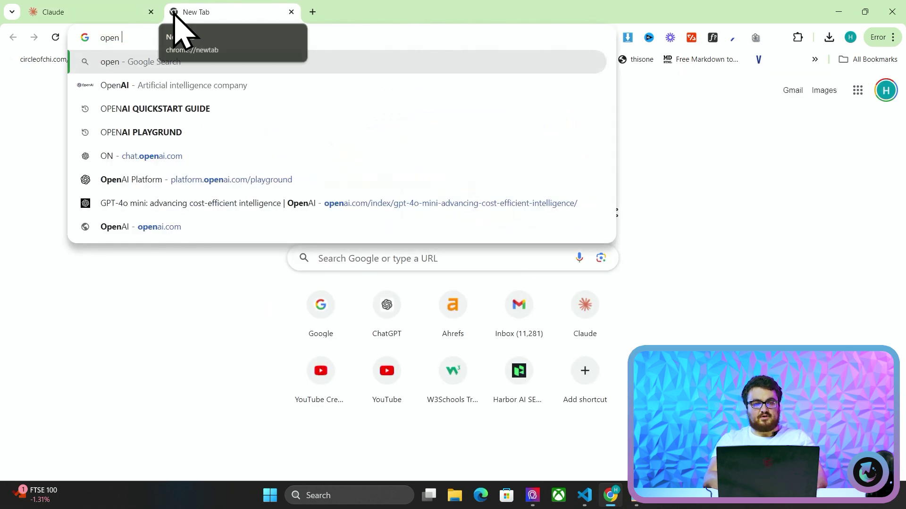
{"action": "type", "text": "ai quick start fuide"}
{"action": "key", "text": "Return"}
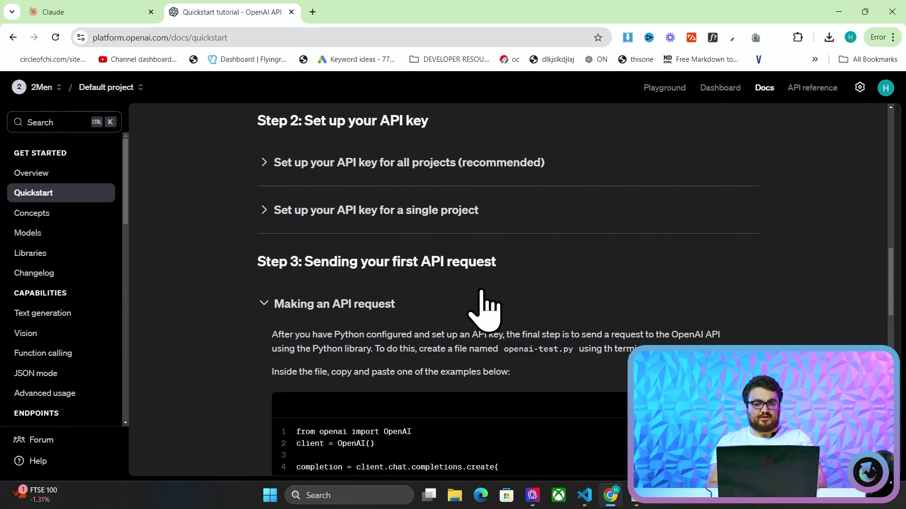
{"action": "scroll", "coordinate": [429, 290], "scroll_direction": "up", "scroll_amount": 9}
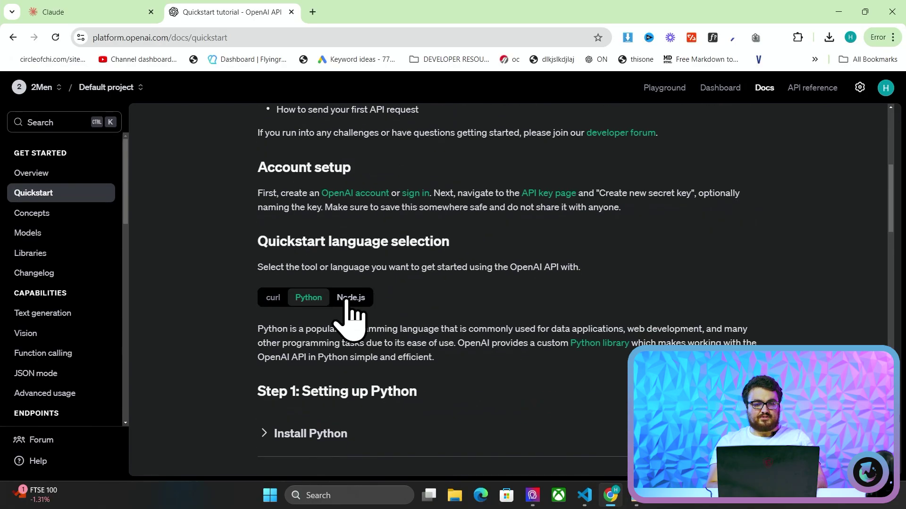
Show the Quickstart examples in Python and select the whole first API request code example.
{"action": "left_click", "coordinate": [349, 300]}
{"action": "scroll", "coordinate": [497, 439], "scroll_direction": "down", "scroll_amount": 10}
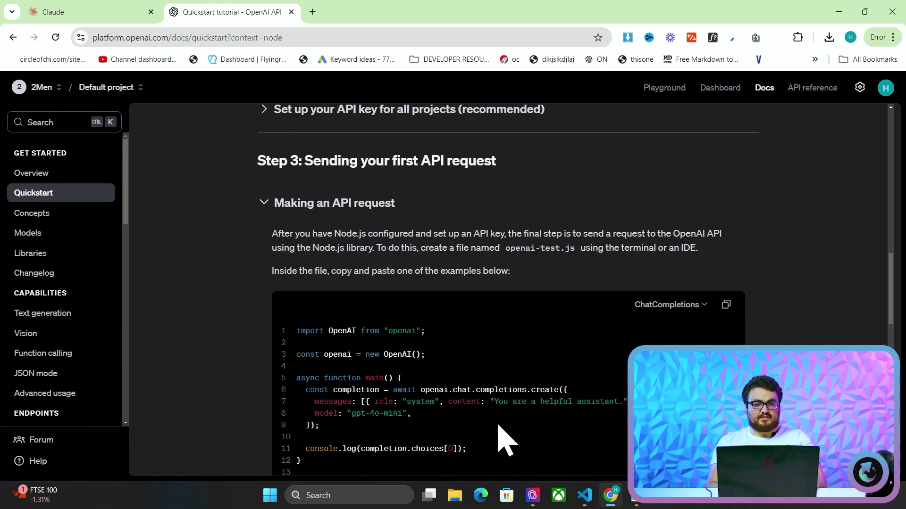
{"action": "scroll", "coordinate": [502, 441], "scroll_direction": "up", "scroll_amount": 10}
{"action": "scroll", "coordinate": [279, 314], "scroll_direction": "down", "scroll_amount": 1}
{"action": "left_click", "coordinate": [305, 340]}
{"action": "scroll", "coordinate": [524, 386], "scroll_direction": "down", "scroll_amount": 5}
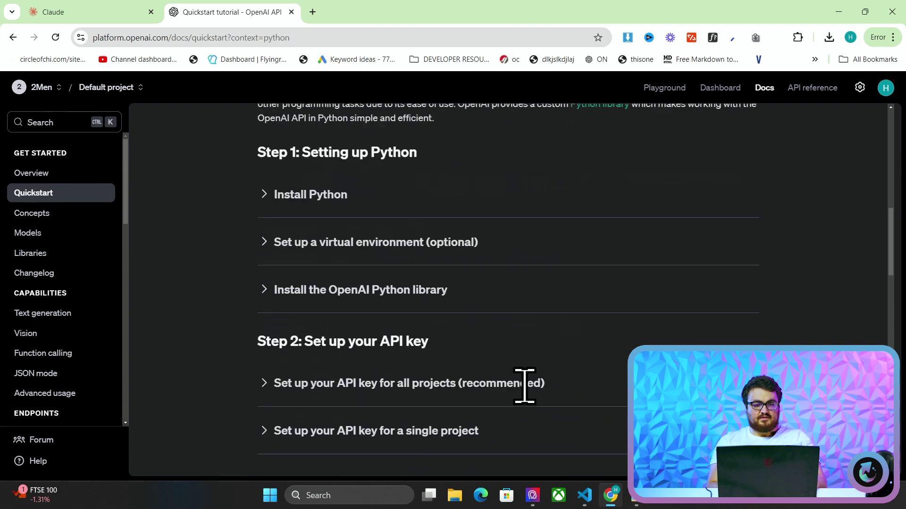
{"action": "scroll", "coordinate": [533, 404], "scroll_direction": "down", "scroll_amount": 8}
{"action": "left_click_drag", "start_coordinate": [297, 263], "coordinate": [345, 274]}
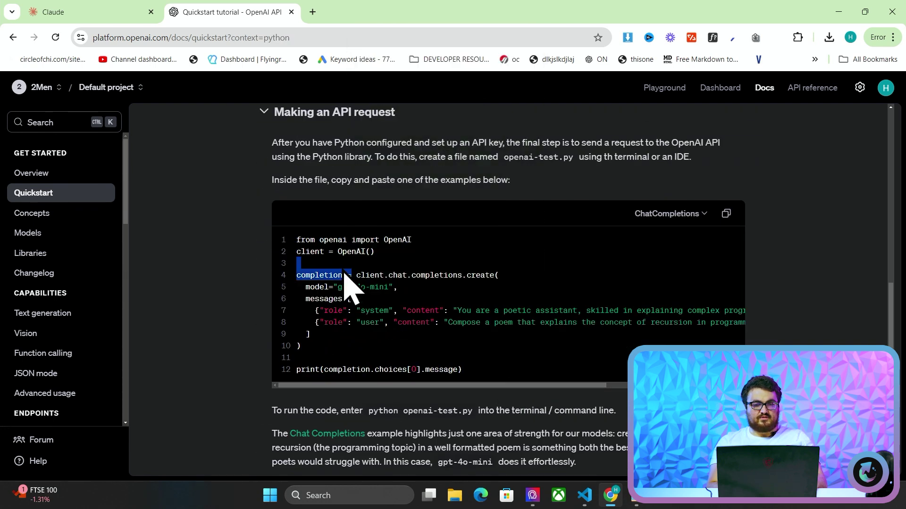
{"action": "left_click_drag", "start_coordinate": [294, 240], "coordinate": [463, 383]}
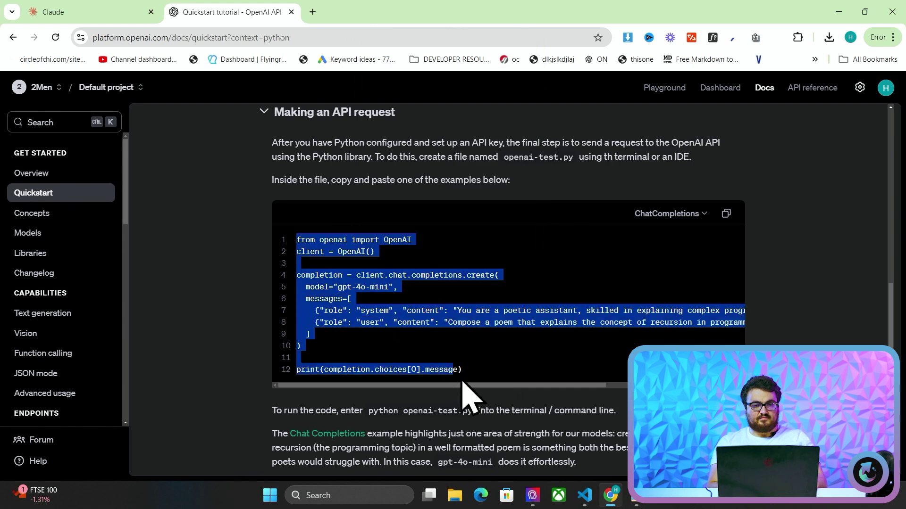
{"action": "left_click", "coordinate": [135, 10]}
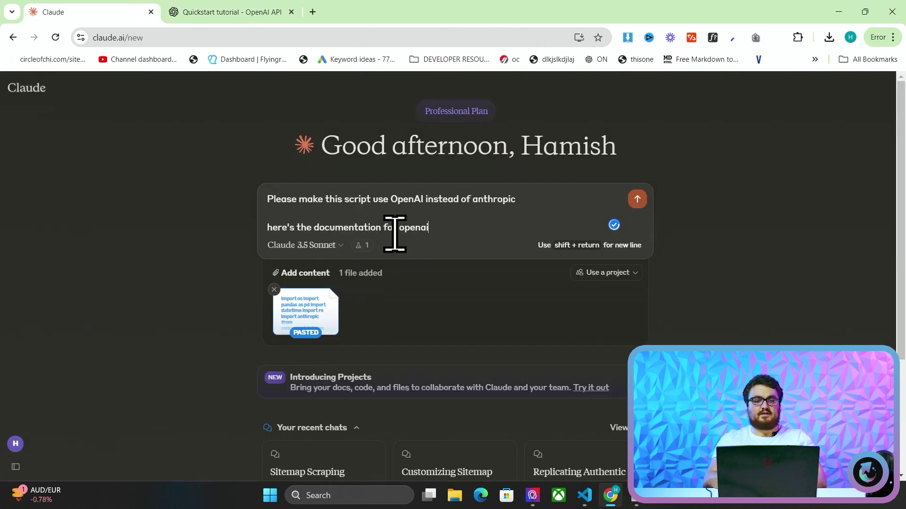
Add the line 'here's the documentation for openai', paste the quickstart snippet, and send the conversion request.
{"action": "type", "text": "enai"}
{"action": "key", "text": "ctrl+v"}
{"action": "key", "text": "Return"}
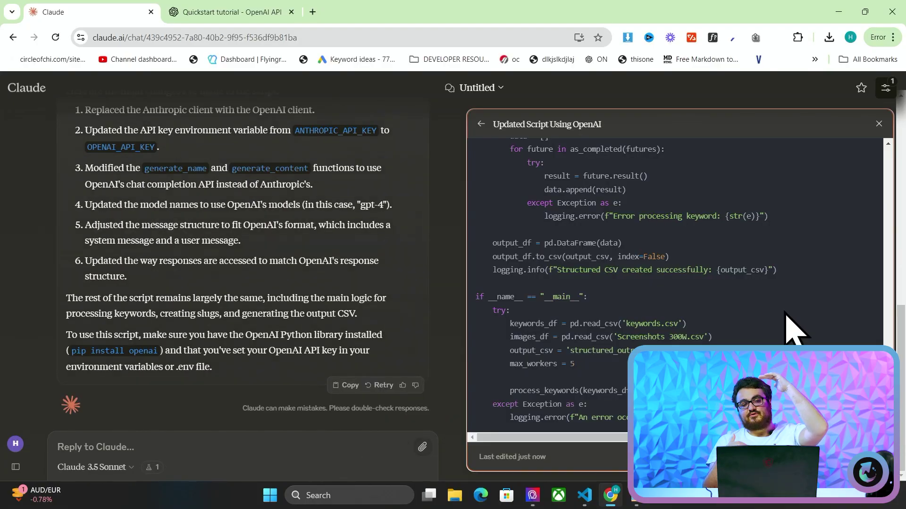
{"action": "scroll", "coordinate": [729, 302], "scroll_direction": "up", "scroll_amount": 20}
Send the follow-up 'now make it use anthropic' to Claude.
{"action": "left_click", "coordinate": [316, 443]}
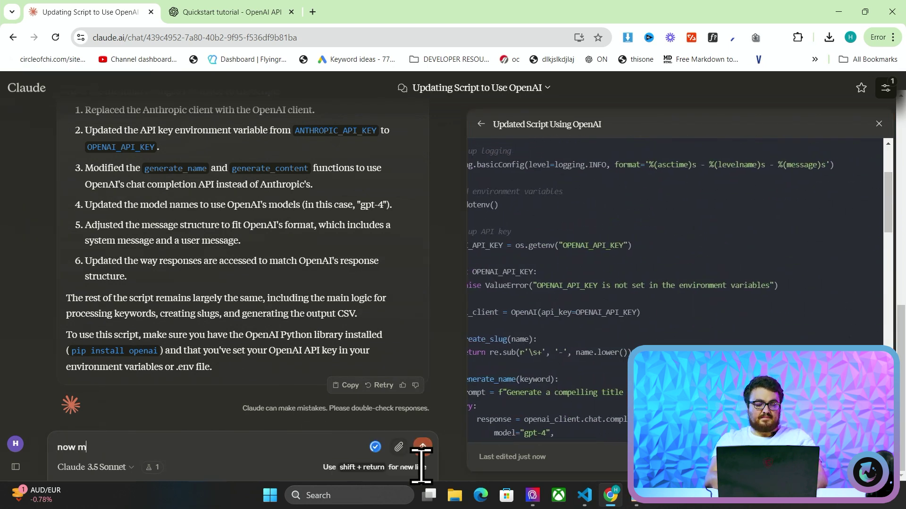
{"action": "type", "text": "now make it use anthropic"}
{"action": "key", "text": "Return"}
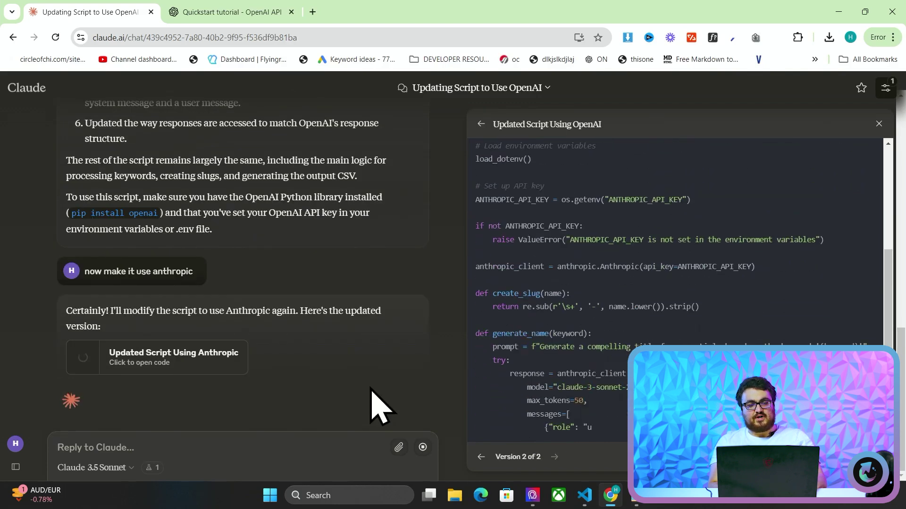
{"action": "right_click", "coordinate": [423, 448]}
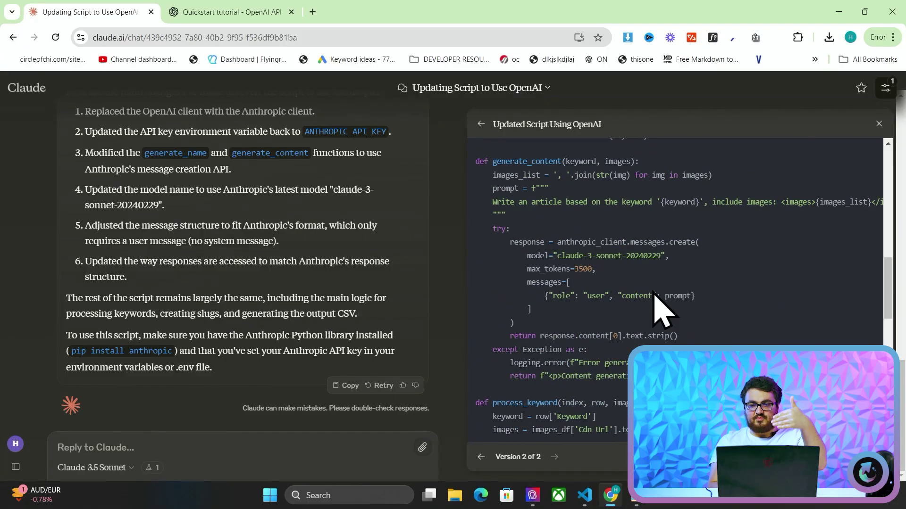
Compare Claude's Version 2 script against the original hi.py in VS Code.
{"action": "key", "text": "alt+Tab"}
{"action": "scroll", "coordinate": [471, 158], "scroll_direction": "up", "scroll_amount": 10}
{"action": "left_click_drag", "start_coordinate": [395, 189], "coordinate": [418, 228]}
{"action": "key", "text": "alt+Tab"}
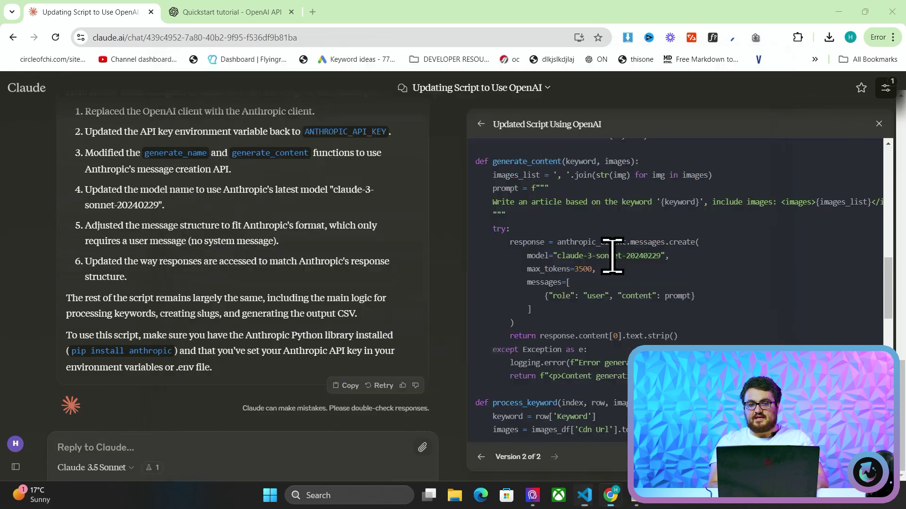
{"action": "scroll", "coordinate": [687, 258], "scroll_direction": "up", "scroll_amount": 10}
{"action": "scroll", "coordinate": [692, 267], "scroll_direction": "down", "scroll_amount": 20}
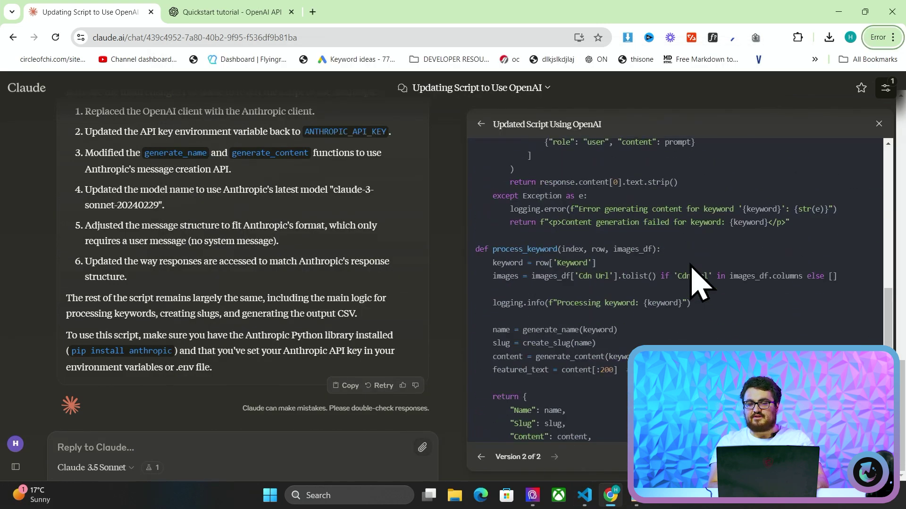
{"action": "scroll", "coordinate": [697, 283], "scroll_direction": "right", "scroll_amount": 5}
{"action": "scroll", "coordinate": [697, 283], "scroll_direction": "up", "scroll_amount": 3}
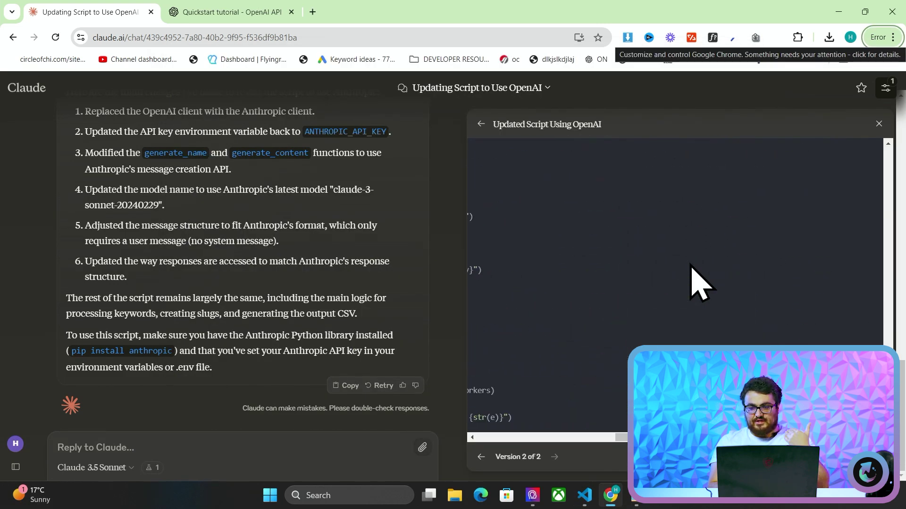
{"action": "scroll", "coordinate": [708, 283], "scroll_direction": "left", "scroll_amount": 5}
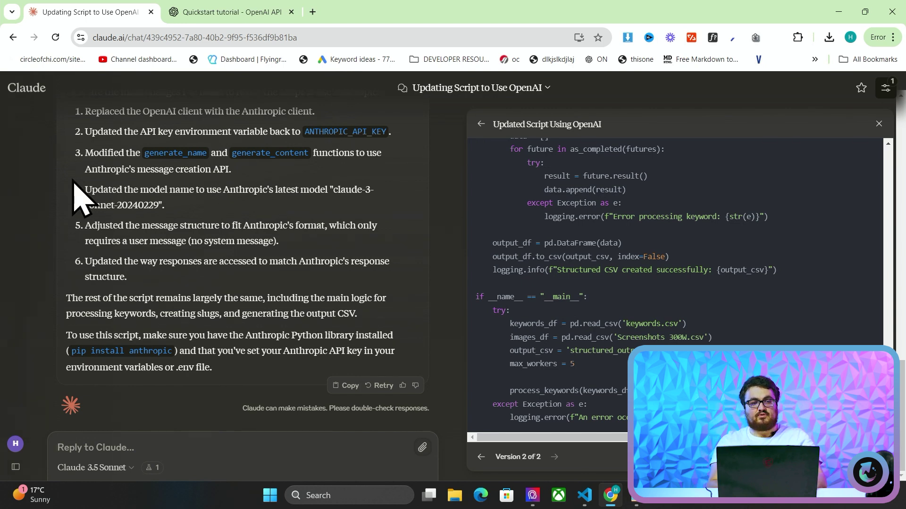
{"action": "mouse_move", "coordinate": [24, 81]}
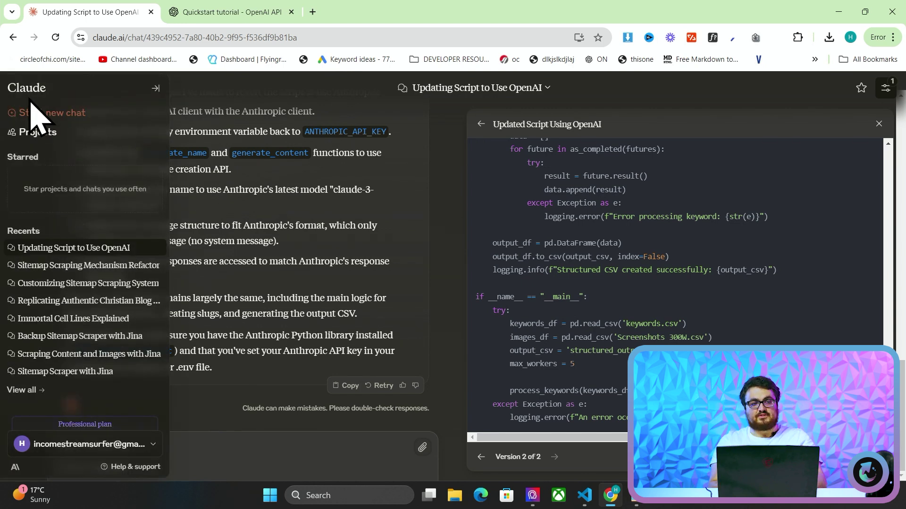
Start a new Claude chat and paste the hi.py script into it as an attachment.
{"action": "left_click", "coordinate": [41, 112]}
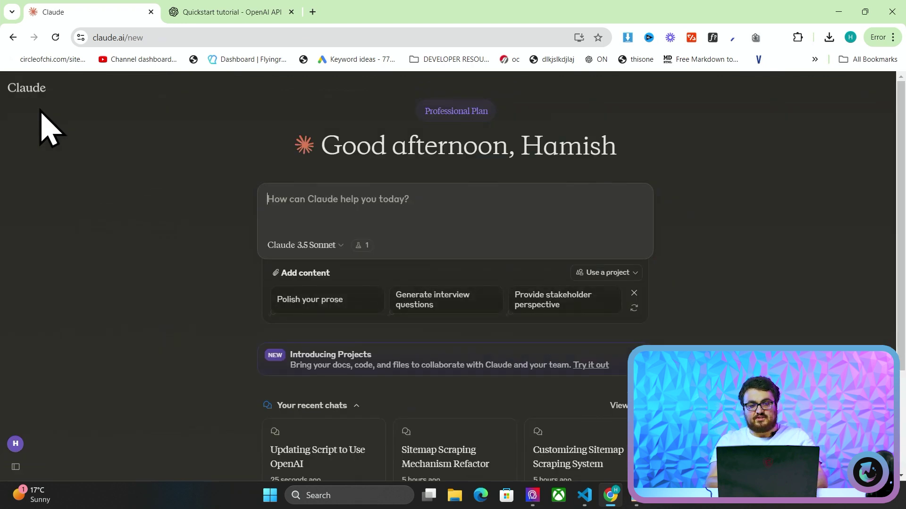
{"action": "key", "text": "alt+Tab"}
{"action": "key", "text": "alt+Tab"}
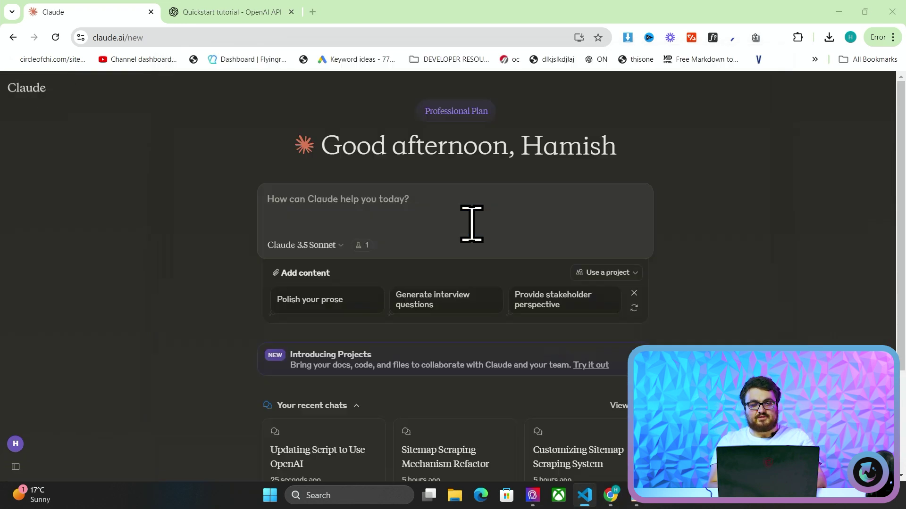
{"action": "key", "text": "ctrl+v"}
Paste the production-ready Anthropic-to-OpenAI prompt from the notes and check the OpenAI quickstart tab.
{"action": "key", "text": "alt+Tab"}
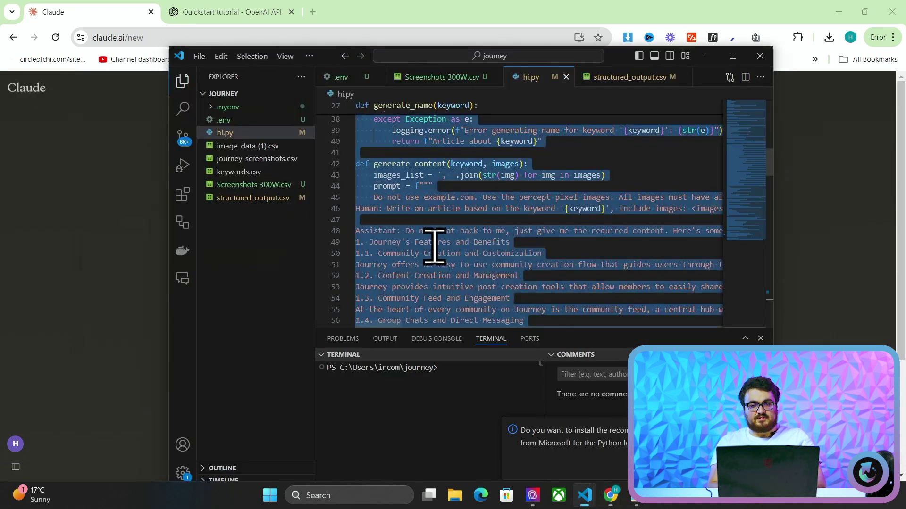
{"action": "key", "text": "alt+Tab"}
{"action": "key", "text": "Tab"}
{"action": "key", "text": "alt+Tab"}
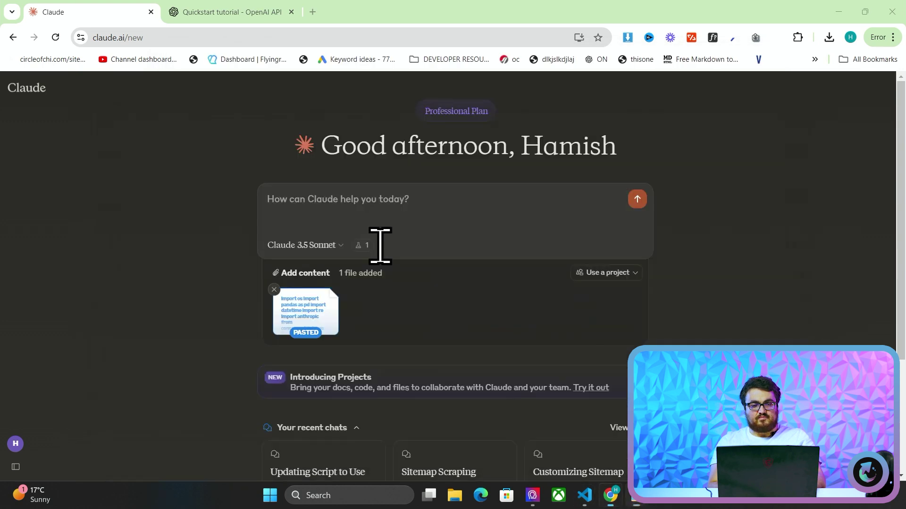
{"action": "type", "text": "Give me full production ready code with no placeholders - Do not significantly change my code as it is now but simply add what I've asked you to add."}
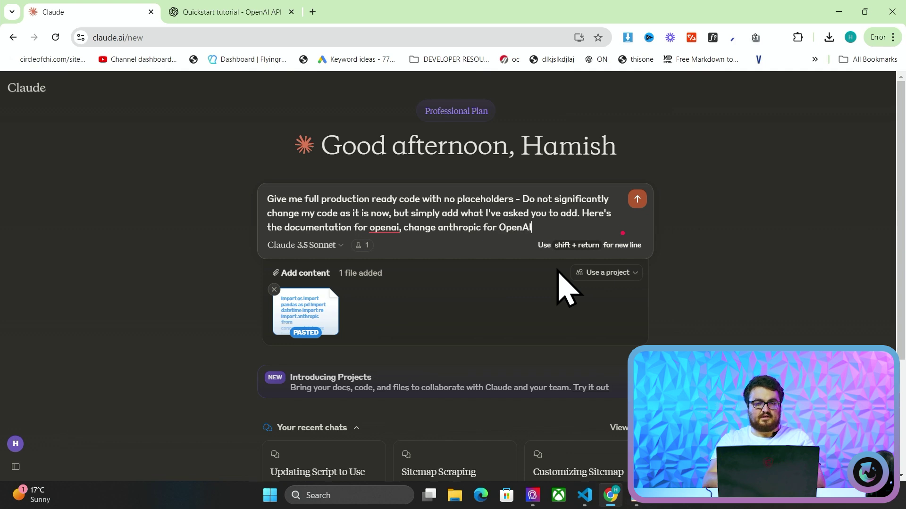
{"action": "left_click", "coordinate": [232, 5]}
{"action": "left_click", "coordinate": [102, 5]}
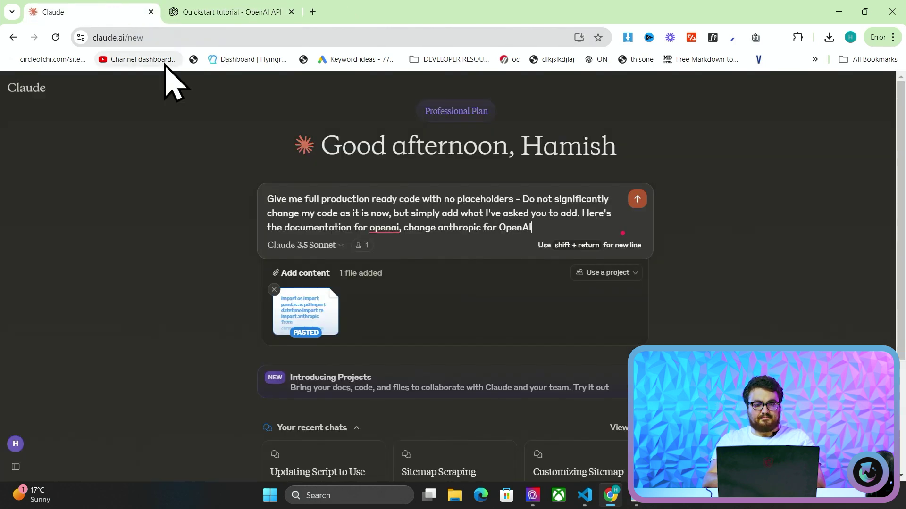
Send the script, quickstart example and prompt to Claude, then maximise the VS Code window.
{"action": "key", "text": "shift+Return"}
{"action": "key", "text": "Return"}
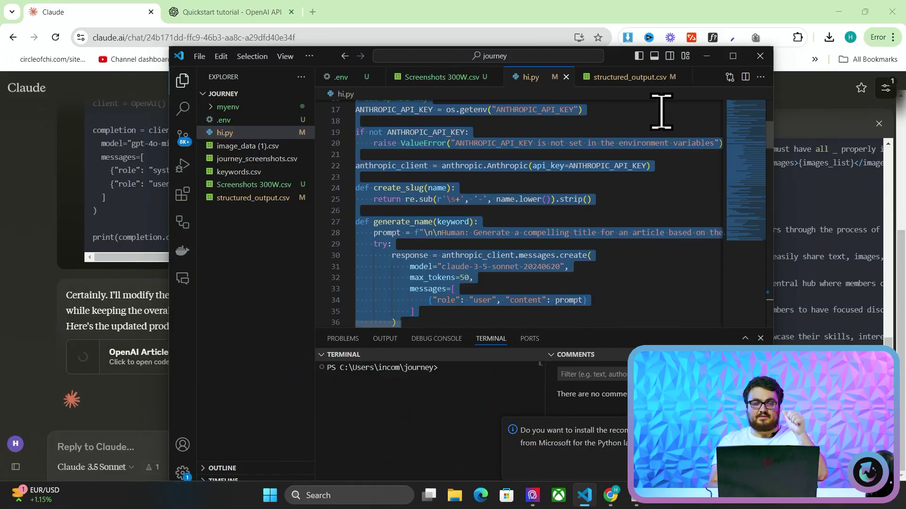
{"action": "left_click", "coordinate": [733, 56]}
Delete the generate_name function and the following prompt code from hi.py.
{"action": "scroll", "coordinate": [543, 177], "scroll_direction": "up", "scroll_amount": 4}
{"action": "left_click", "coordinate": [433, 196]}
{"action": "scroll", "coordinate": [358, 184], "scroll_direction": "down", "scroll_amount": 1}
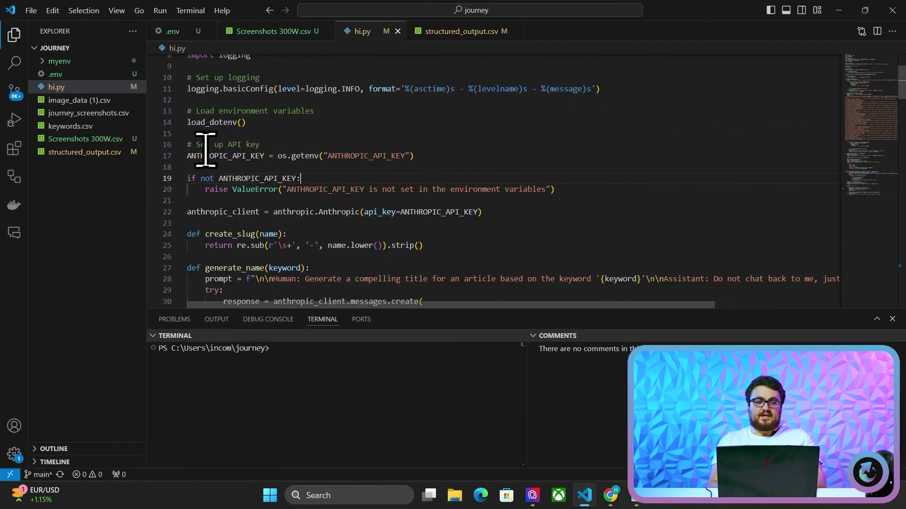
{"action": "scroll", "coordinate": [250, 189], "scroll_direction": "down", "scroll_amount": 3}
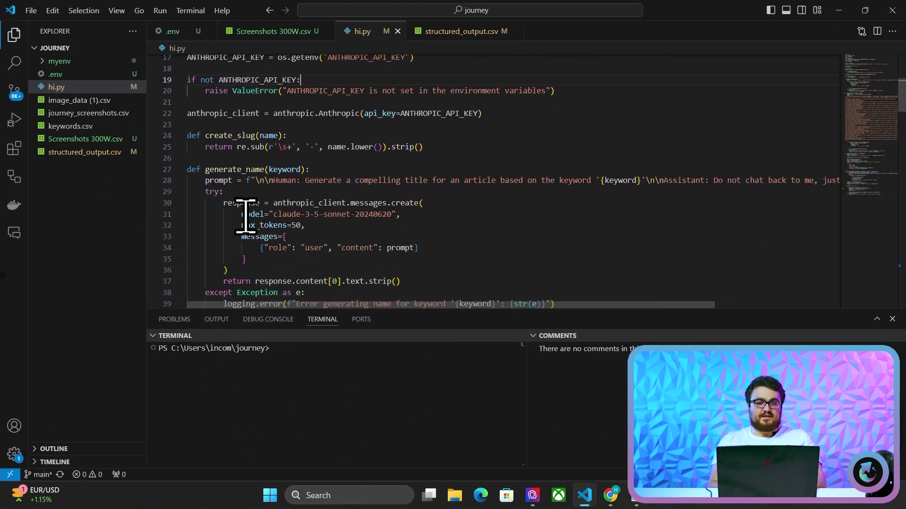
{"action": "left_click_drag", "start_coordinate": [189, 168], "coordinate": [390, 211]}
{"action": "key", "text": "BackSpace"}
Insert the comment 'Content generation same as before' followed by an '...' placeholder line.
{"action": "scroll", "coordinate": [391, 223], "scroll_direction": "up", "scroll_amount": 1}
{"action": "key", "text": "Tab"}
{"action": "type", "text": "// content"}
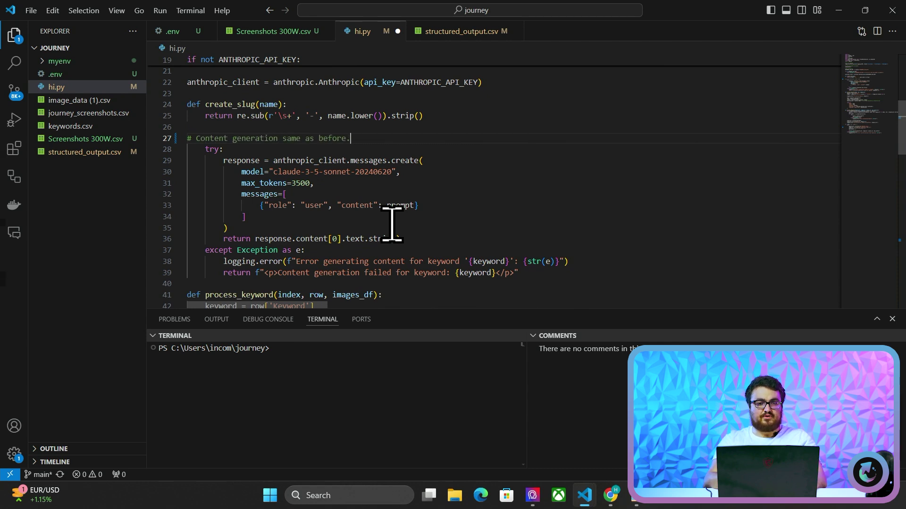
{"action": "key", "text": "BackSpace"}
{"action": "key", "text": "Return"}
{"action": "key", "text": "Return"}
{"action": "type", "text": "..."}
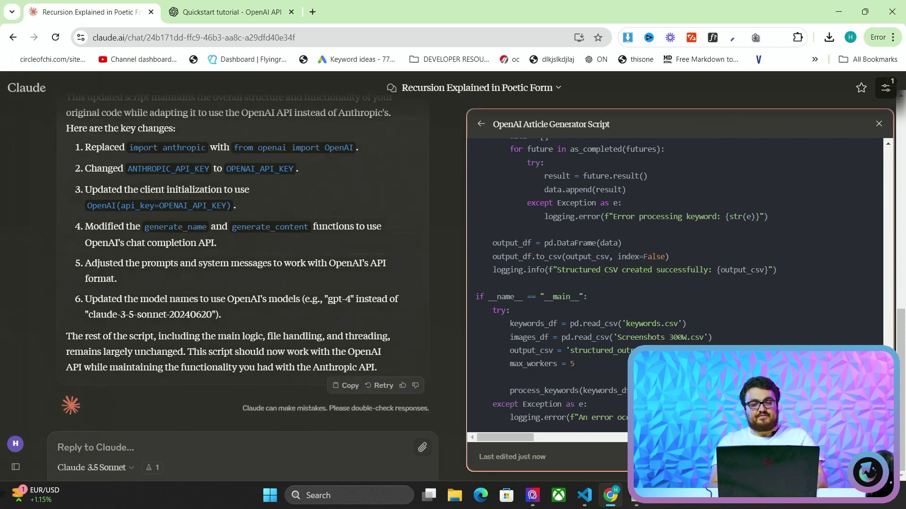
Replace all of hi.py with the new OpenAI Article Generator Script.
{"action": "key", "text": "alt+Tab"}
{"action": "key", "text": "ctrl+a"}
{"action": "key", "text": "ctrl+v"}
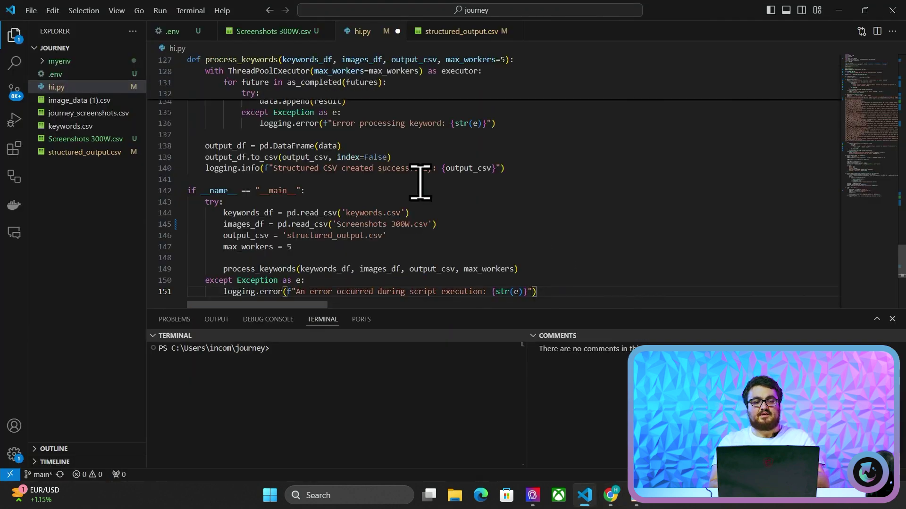
{"action": "scroll", "coordinate": [420, 182], "scroll_direction": "up", "scroll_amount": 15}
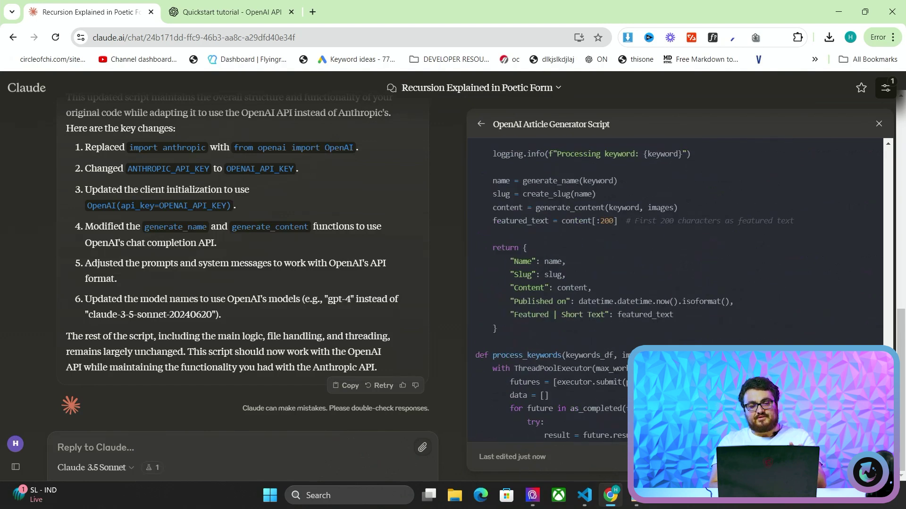
Review the artifact's process_keyword code and the original prompt paragraph in Claude.
{"action": "scroll", "coordinate": [506, 331], "scroll_direction": "up", "scroll_amount": 1}
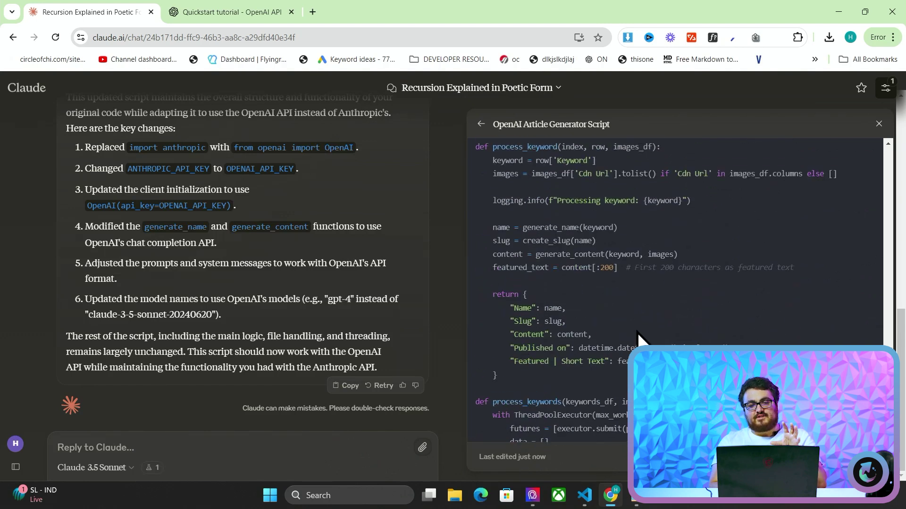
{"action": "scroll", "coordinate": [637, 331], "scroll_direction": "up", "scroll_amount": 10}
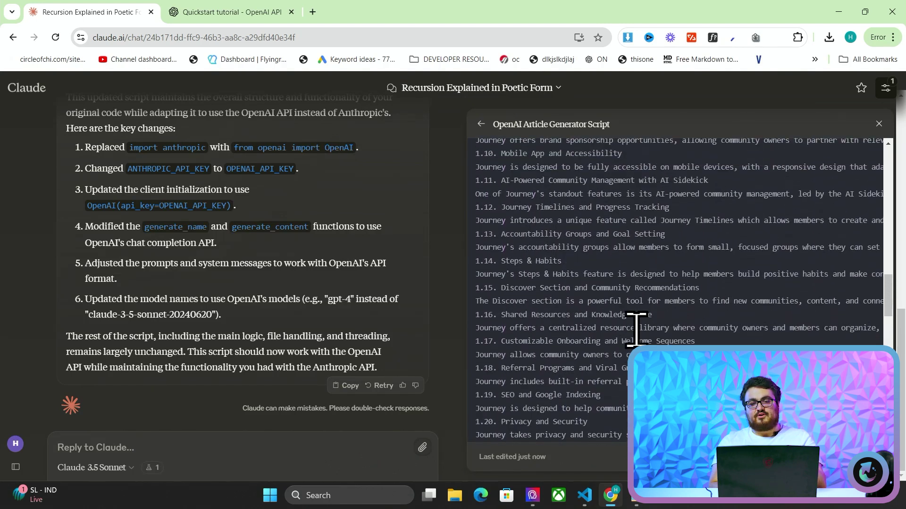
{"action": "scroll", "coordinate": [636, 328], "scroll_direction": "up", "scroll_amount": 2}
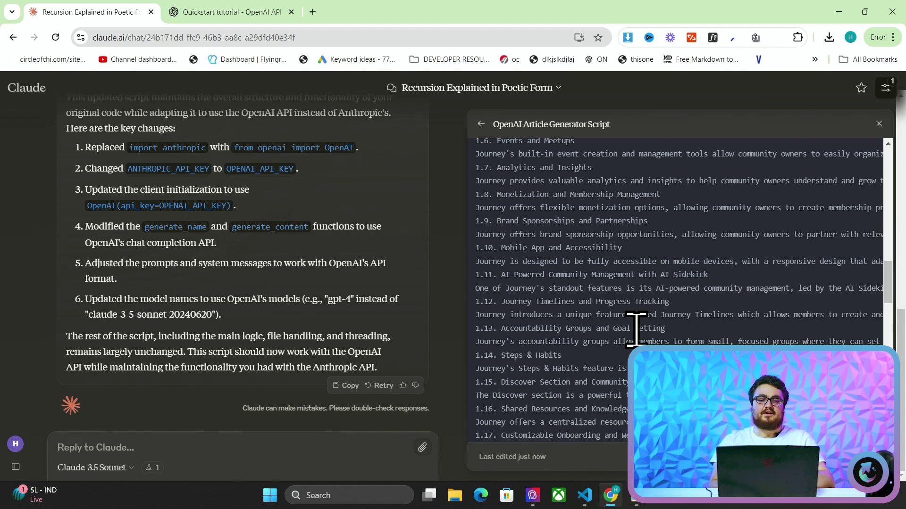
{"action": "scroll", "coordinate": [306, 297], "scroll_direction": "up", "scroll_amount": 10}
{"action": "triple_click", "coordinate": [243, 236]}
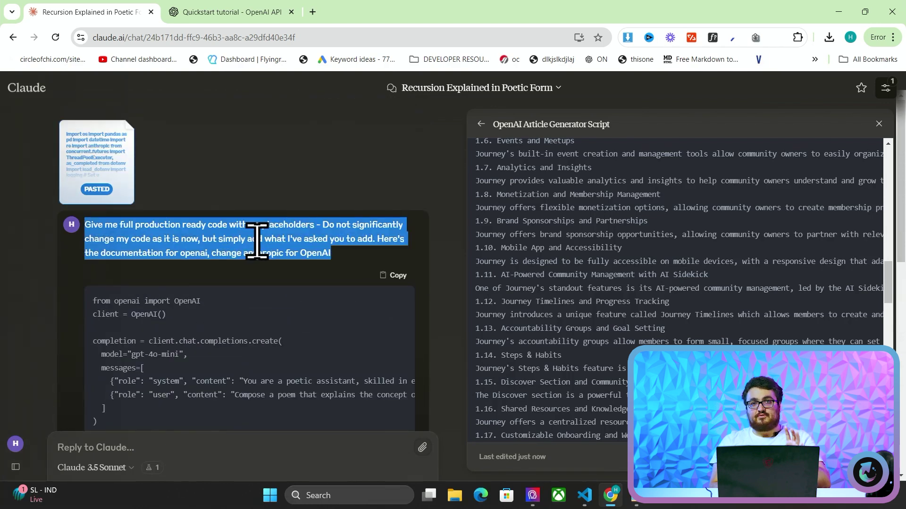
{"action": "left_click", "coordinate": [285, 265]}
{"action": "scroll", "coordinate": [285, 264], "scroll_direction": "down", "scroll_amount": 10}
In a new chat, paste prompt 2 from the notes, without its '2. ' numbering: JSON-only replies beginning with {.
{"action": "mouse_move", "coordinate": [57, 142]}
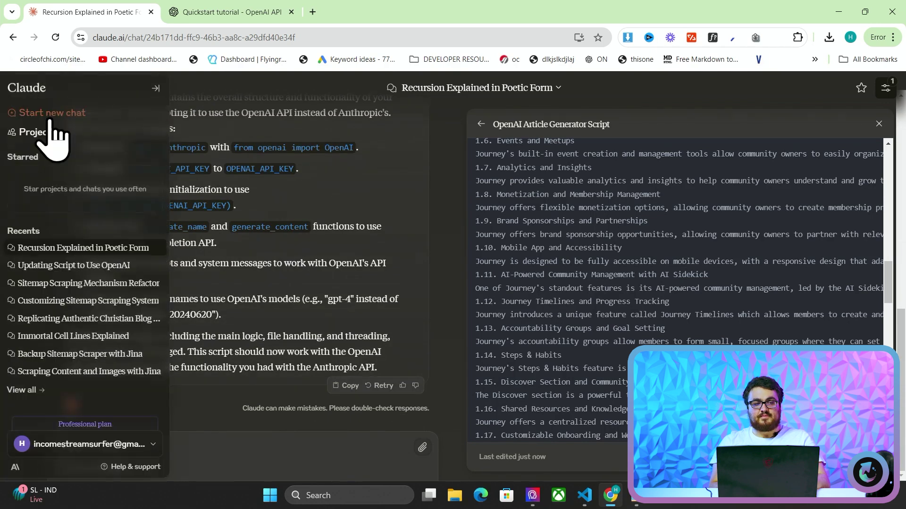
{"action": "left_click", "coordinate": [50, 112]}
{"action": "key", "text": "alt+Tab"}
{"action": "key", "text": "alt+Tab"}
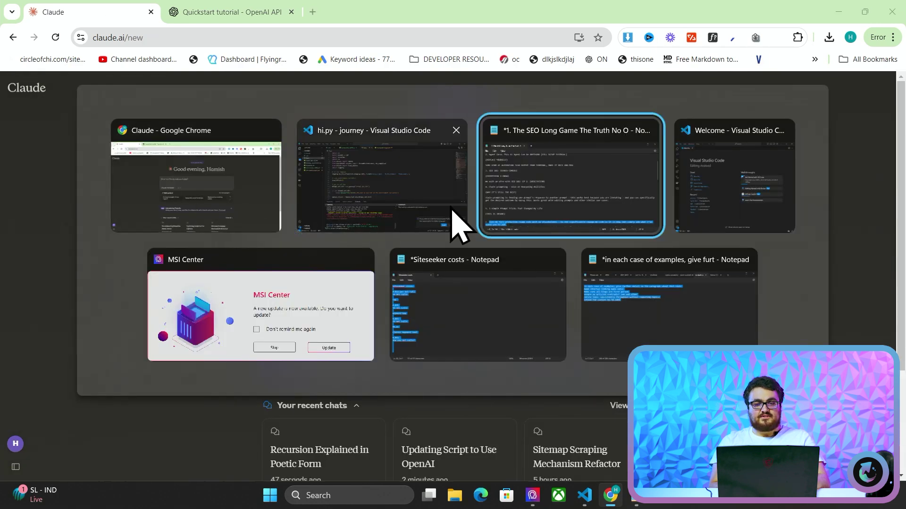
{"action": "scroll", "coordinate": [450, 273], "scroll_direction": "down", "scroll_amount": 2}
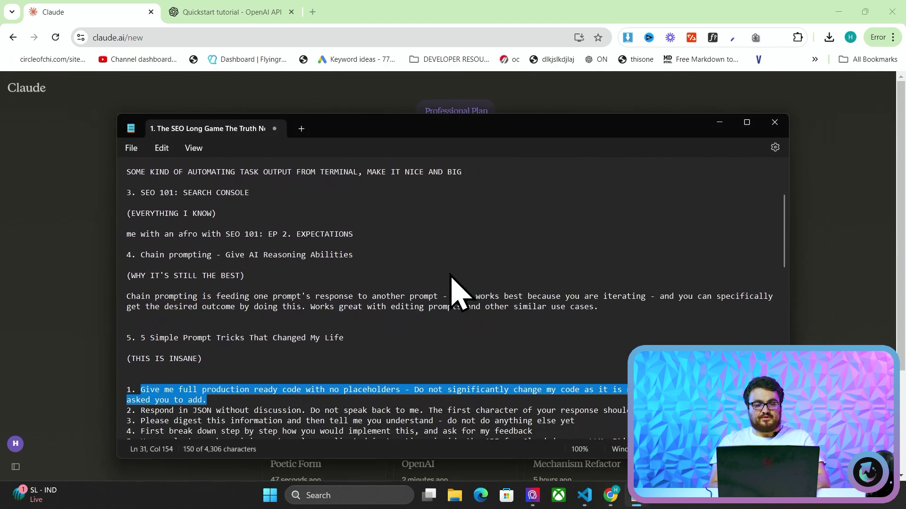
{"action": "scroll", "coordinate": [419, 380], "scroll_direction": "up", "scroll_amount": 1}
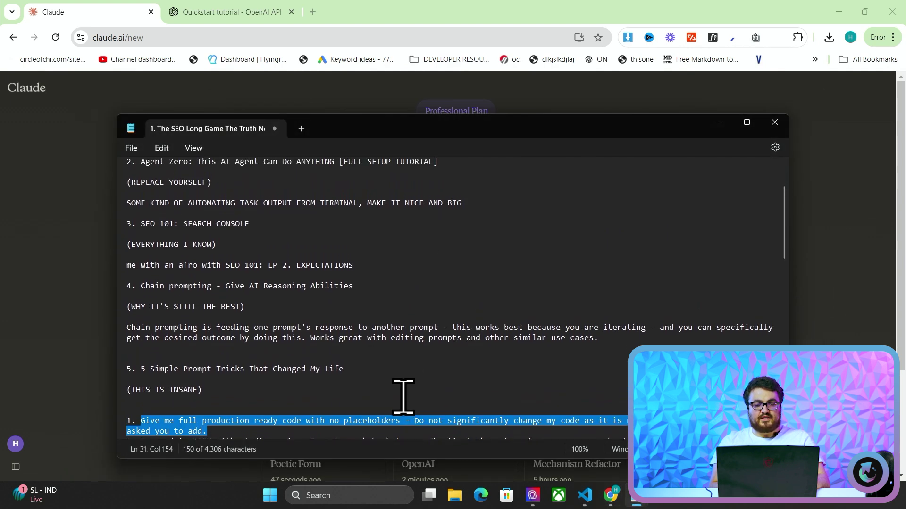
{"action": "scroll", "coordinate": [402, 400], "scroll_direction": "down", "scroll_amount": 1}
{"action": "key", "text": "alt+Tab"}
{"action": "type", "text": "2. Respond in JSON without discussion. Do not speak back to me. The first character of your response should always be {"}
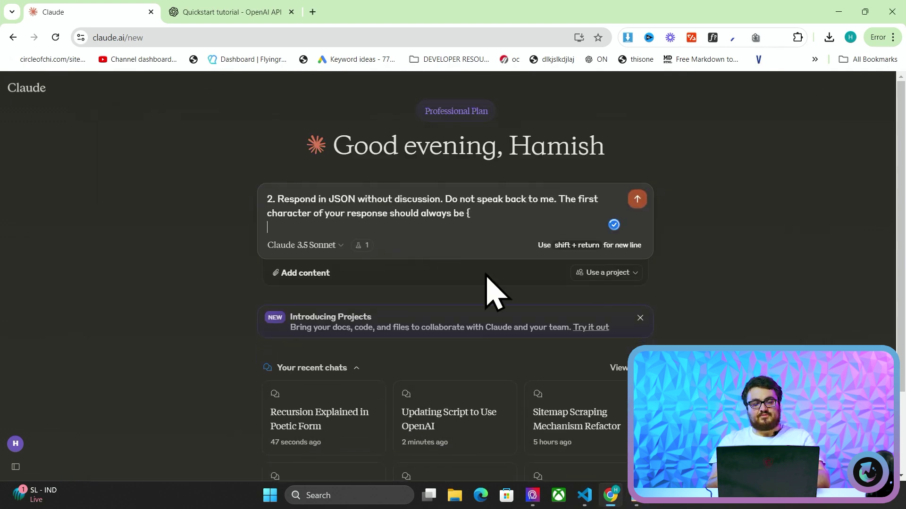
{"action": "key", "text": "ctrl+a"}
{"action": "key", "text": "BackSpace"}
{"action": "type", "text": "2. Respond in JSON without discussion. Do not speak back to me. The first character of your response should always be {"}
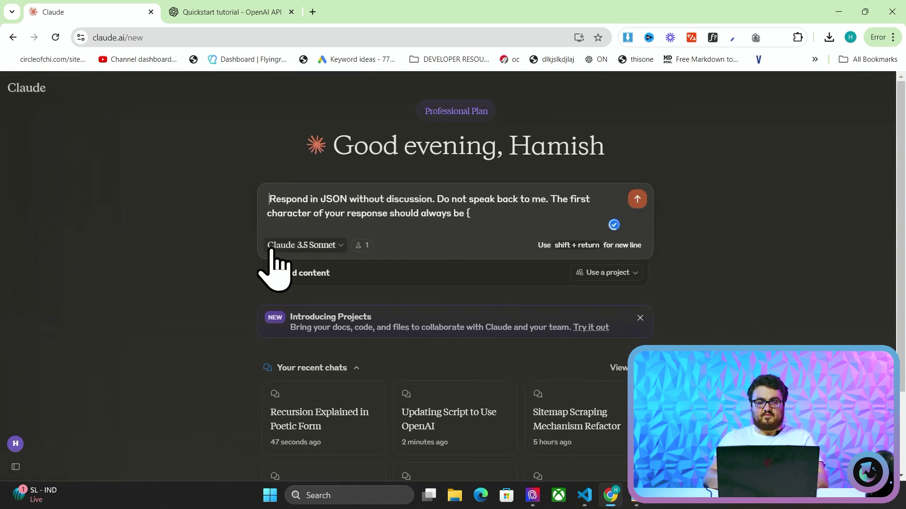
Search 'openai json mode' in a new tab and read the JSON Mode guide on response_format json_object.
{"action": "left_click", "coordinate": [312, 13]}
{"action": "type", "text": "openai json mode"}
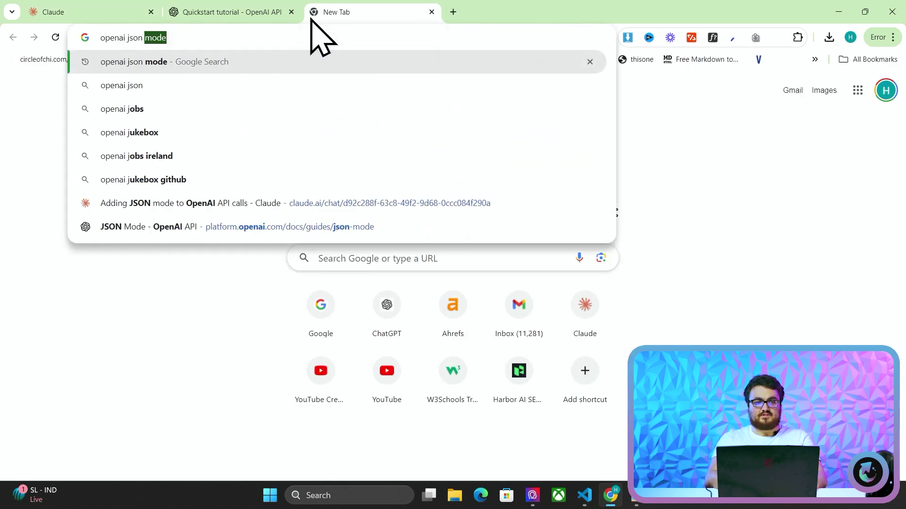
{"action": "key", "text": "Return"}
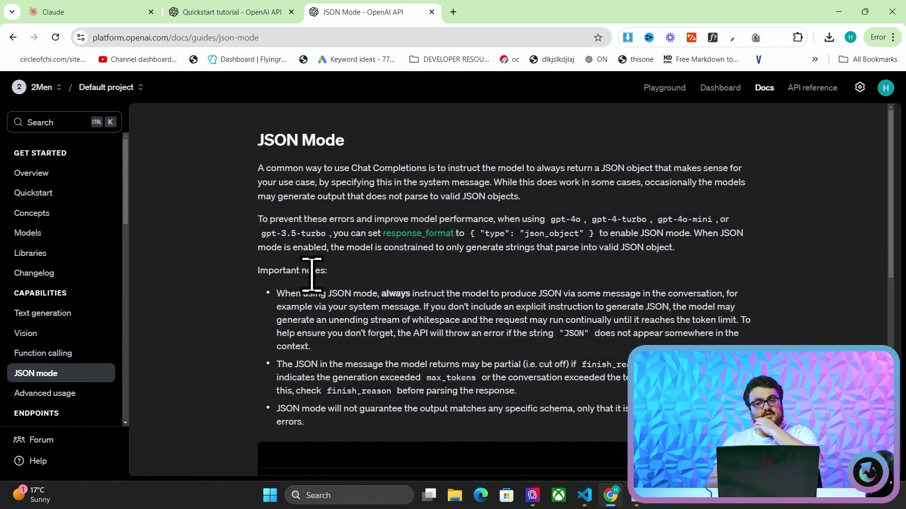
{"action": "scroll", "coordinate": [309, 269], "scroll_direction": "down", "scroll_amount": 2}
{"action": "scroll", "coordinate": [402, 326], "scroll_direction": "down", "scroll_amount": 1}
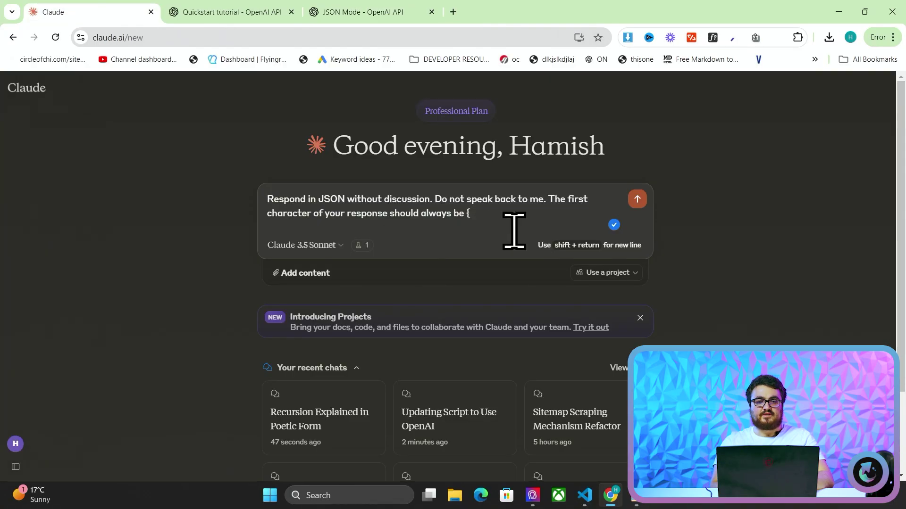
Load the 2men.it homepage in a new tab, trimming the sitemap path from the address.
{"action": "key", "text": "shift+Return"}
{"action": "key", "text": "shift+Return"}
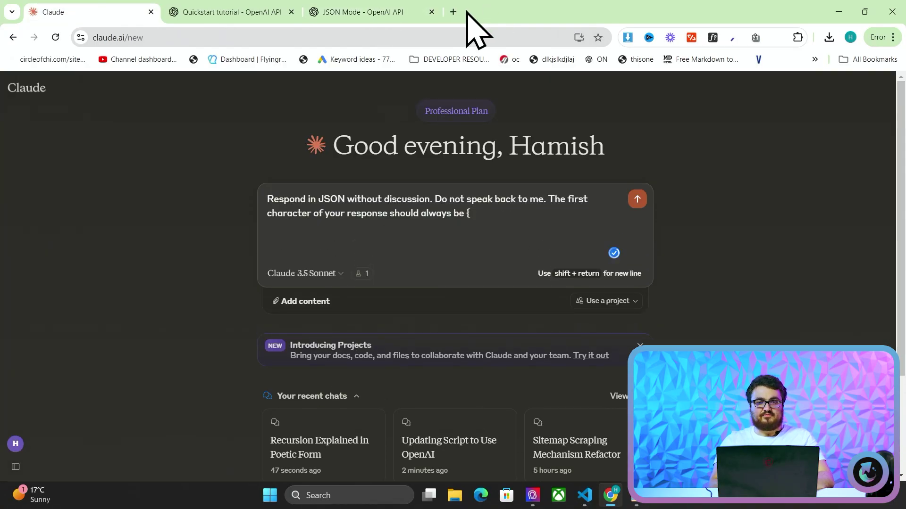
{"action": "left_click", "coordinate": [453, 11]}
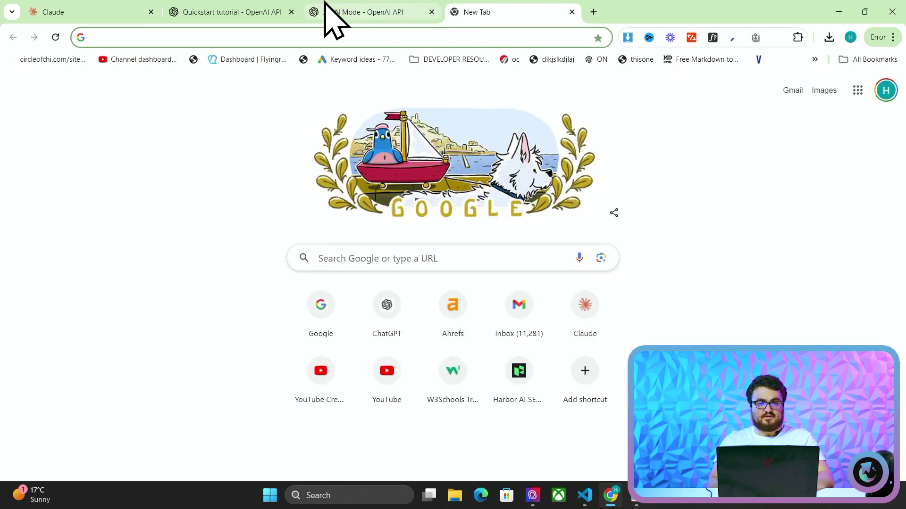
{"action": "type", "text": "2"}
{"action": "key", "text": "Return"}
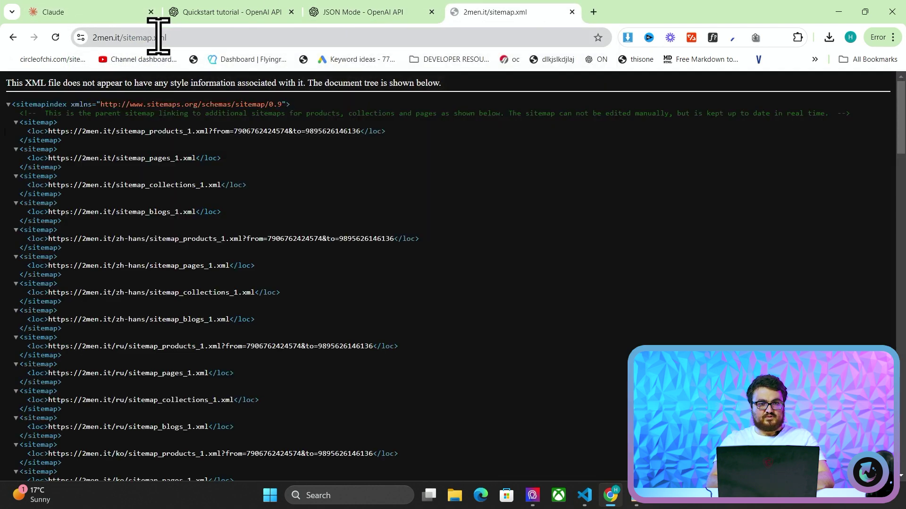
{"action": "double_click", "coordinate": [156, 37]}
{"action": "key", "text": "BackSpace"}
{"action": "key", "text": "Return"}
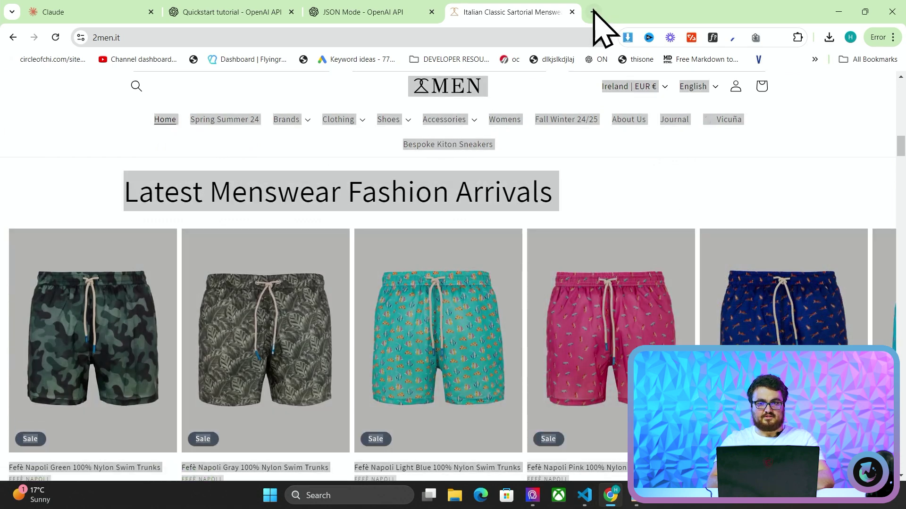
Convert the copied 2men.it homepage to markdown with the Paste to Markdown converter.
{"action": "left_click", "coordinate": [593, 11]}
{"action": "type", "text": "mark"}
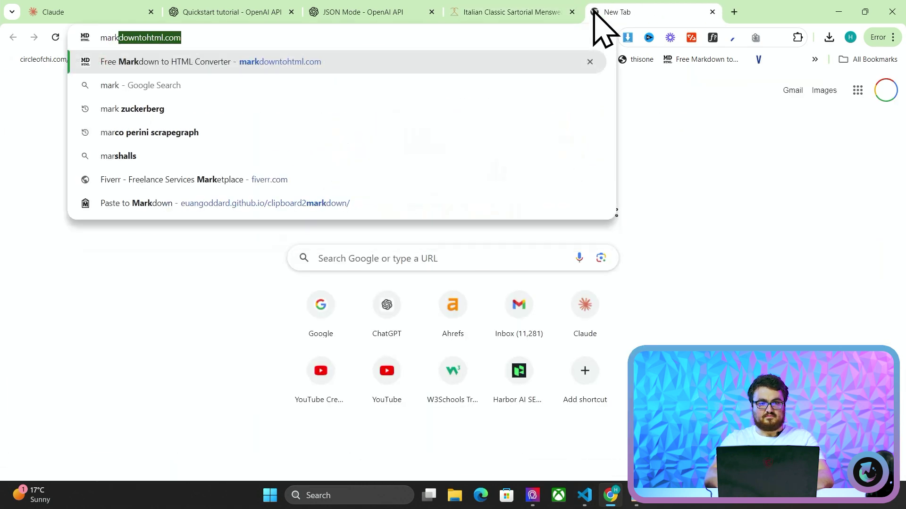
{"action": "key", "text": "ctrl+a"}
{"action": "type", "text": "paste to mark"}
{"action": "key", "text": "Return"}
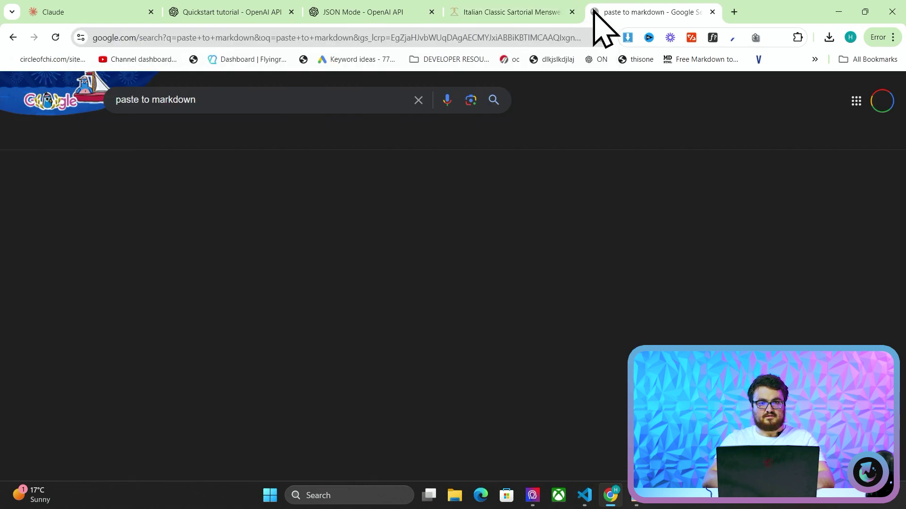
{"action": "left_click", "coordinate": [353, 219]}
{"action": "key", "text": "ctrl+v"}
{"action": "key", "text": "ctrl+a"}
Send Claude 'write me a summary of this page' with the markdown attached.
{"action": "left_click", "coordinate": [118, 4]}
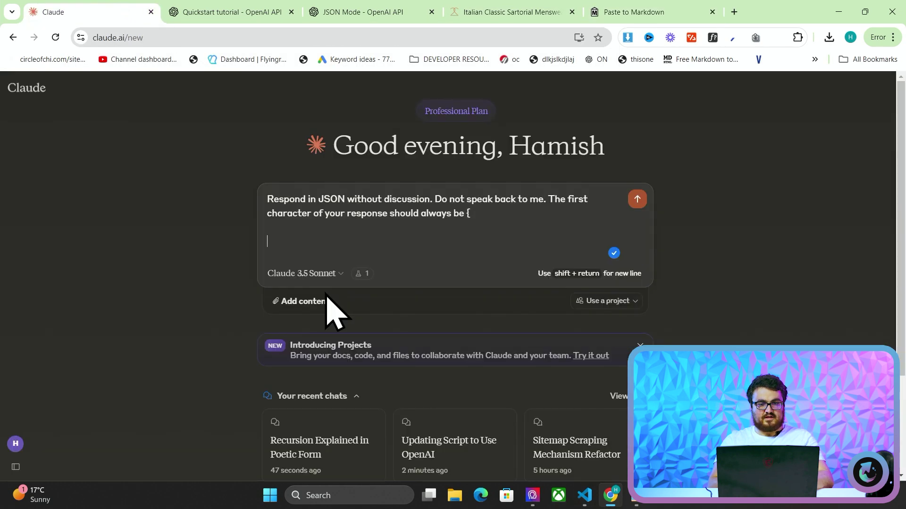
{"action": "left_click", "coordinate": [447, 239]}
{"action": "key", "text": "ctrl+a"}
{"action": "type", "text": "write m"}
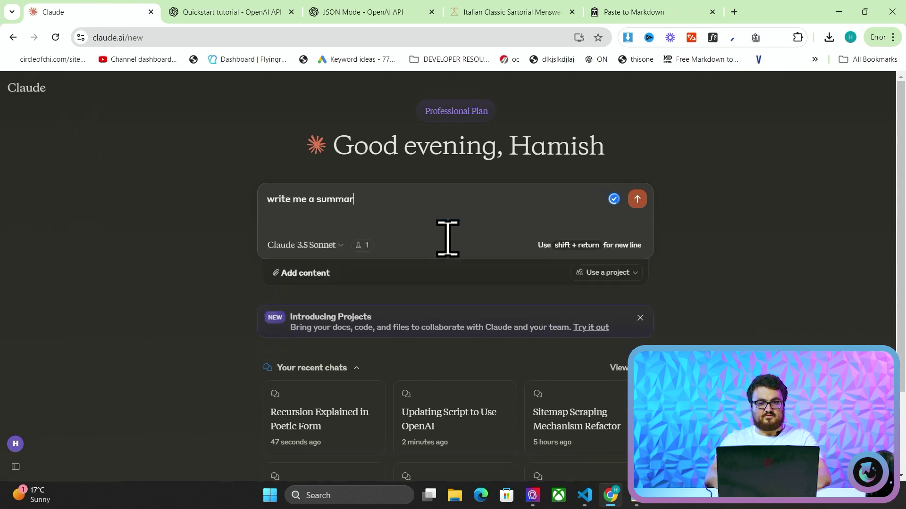
{"action": "key", "text": "ctrl+v"}
{"action": "key", "text": "Return"}
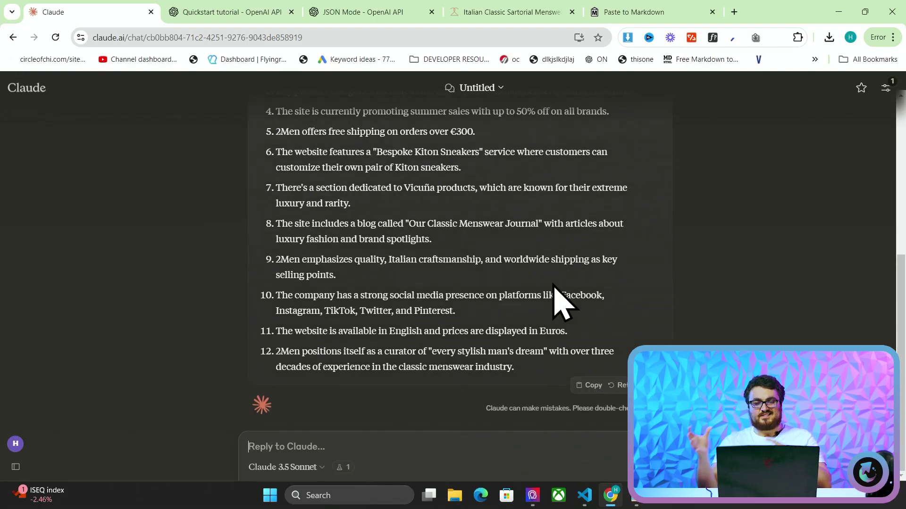
{"action": "scroll", "coordinate": [555, 286], "scroll_direction": "up", "scroll_amount": 6}
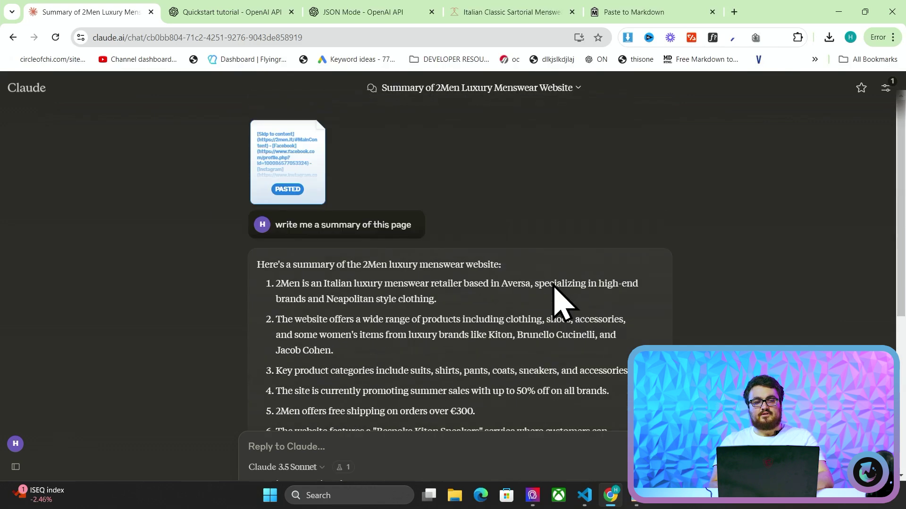
In a new chat, paste the JSON-only prompt and 2Men page content, removing the '2. ' numbering.
{"action": "mouse_move", "coordinate": [52, 141]}
{"action": "left_click", "coordinate": [53, 114]}
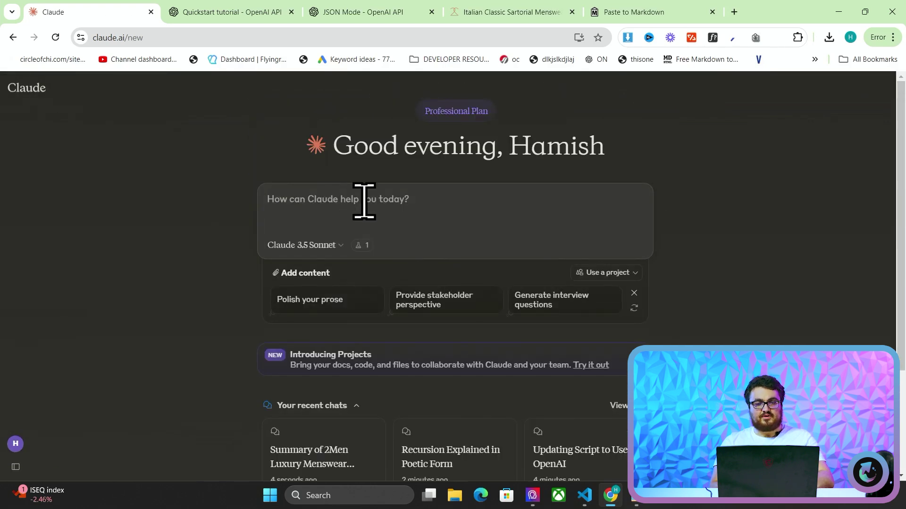
{"action": "key", "text": "alt+Tab"}
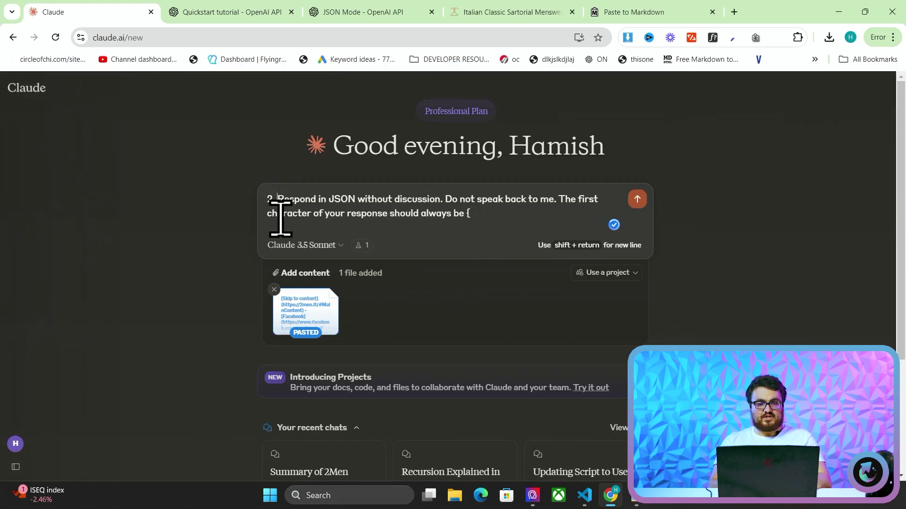
{"action": "key", "text": "BackSpace"}
{"action": "key", "text": "BackSpace"}
{"action": "key", "text": "BackSpace"}
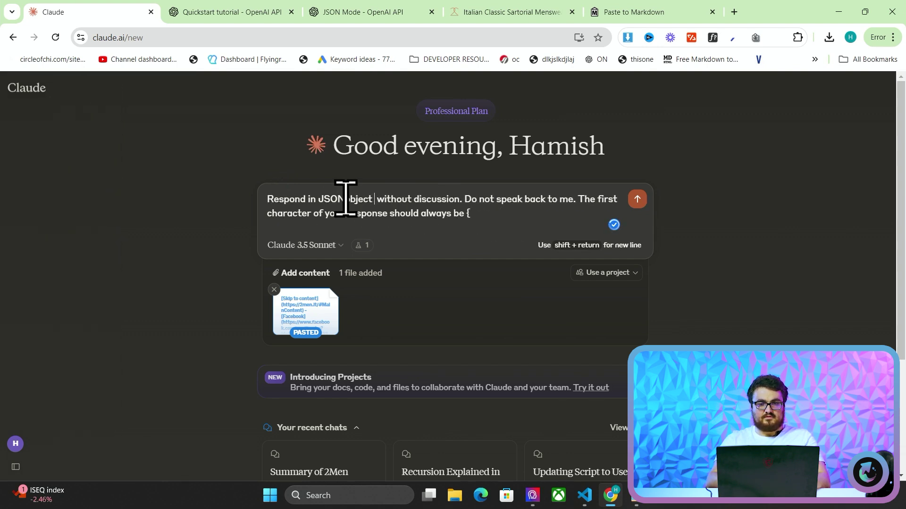
{"action": "key", "text": "shift+Return"}
{"action": "key", "text": "shift+Return"}
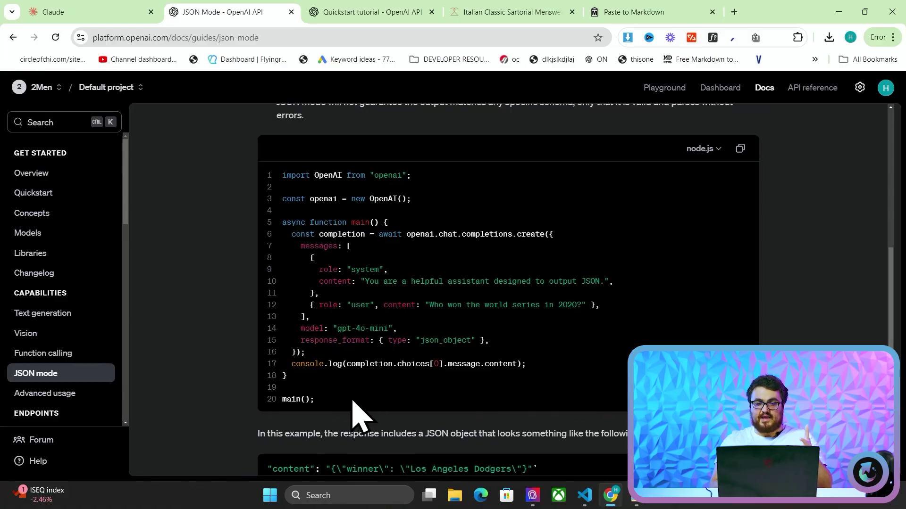
{"action": "scroll", "coordinate": [353, 401], "scroll_direction": "down", "scroll_amount": 2}
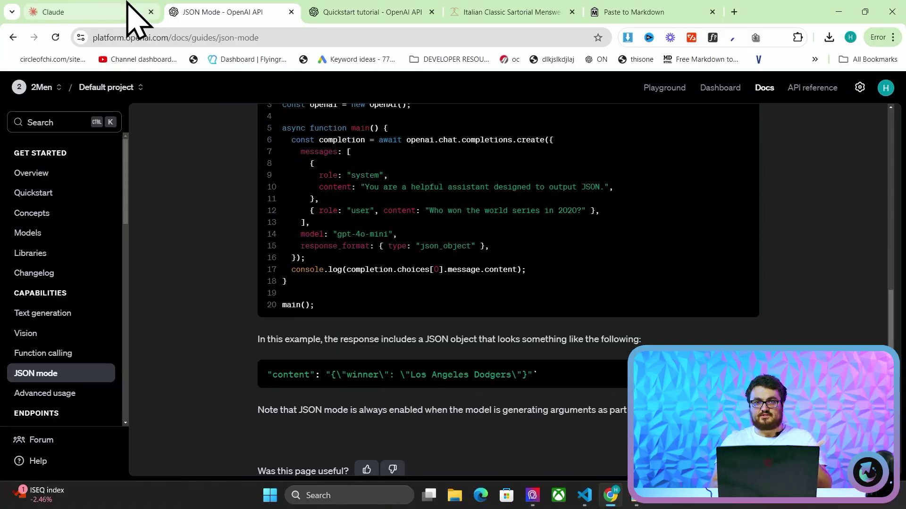
{"action": "left_click", "coordinate": [141, 9]}
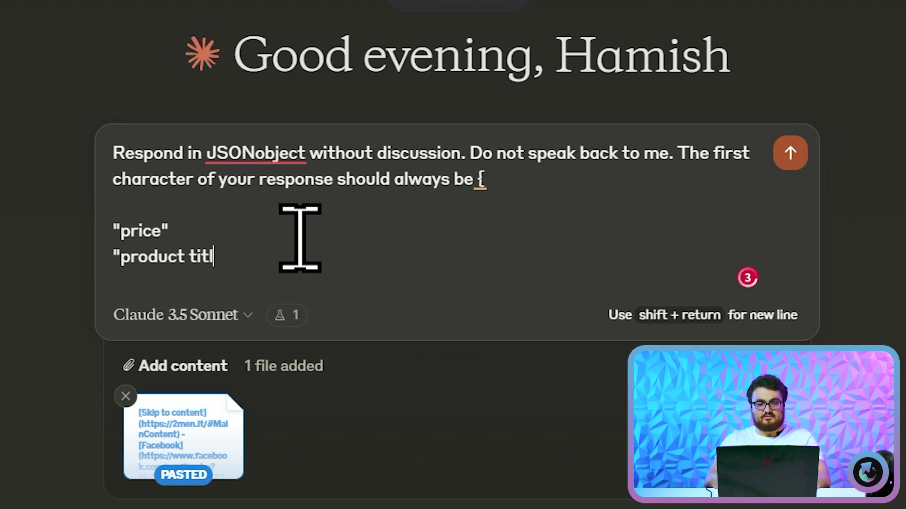
List fields price, product title, product image and business information, then send the prompt.
{"action": "key", "text": "shift+Return"}
{"action": "type", "text": "product image\""}
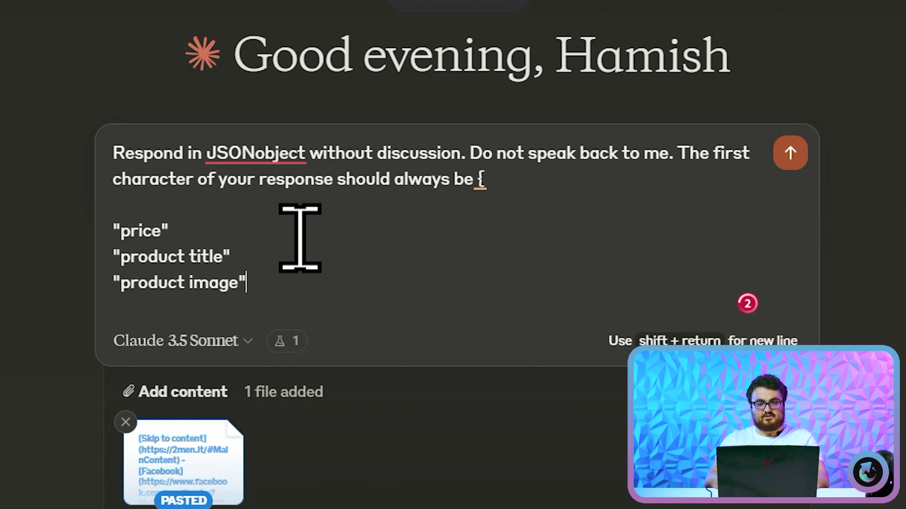
{"action": "key", "text": "shift+Return"}
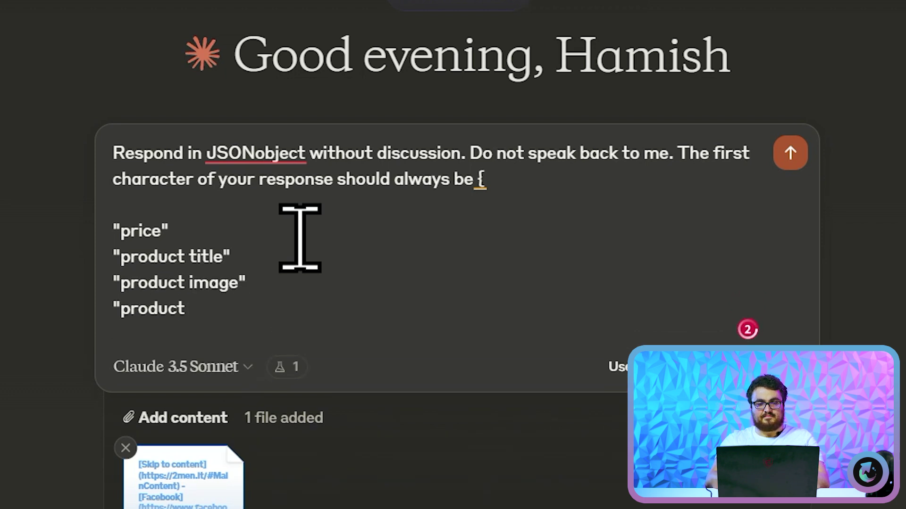
{"action": "type", "text": "\"product"}
{"action": "key", "text": "ctrl+BackSpace"}
{"action": "type", "text": "business information"}
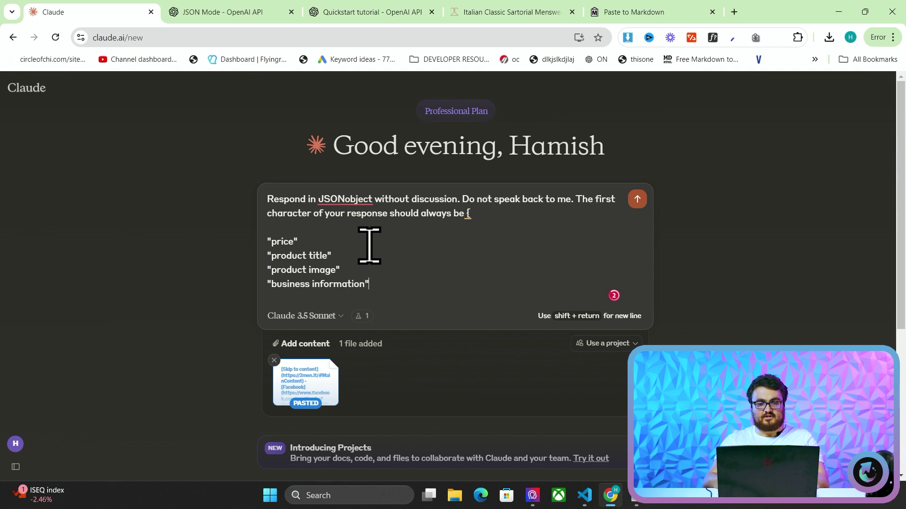
{"action": "key", "text": "Return"}
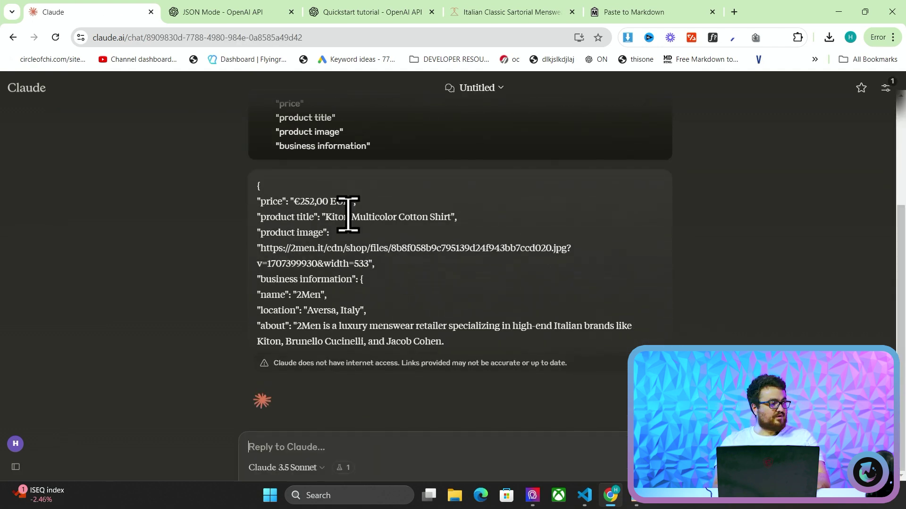
Review Claude's JSON reply for the Kiton Multicolor Cotton Shirt.
{"action": "scroll", "coordinate": [366, 225], "scroll_direction": "up", "scroll_amount": 3}
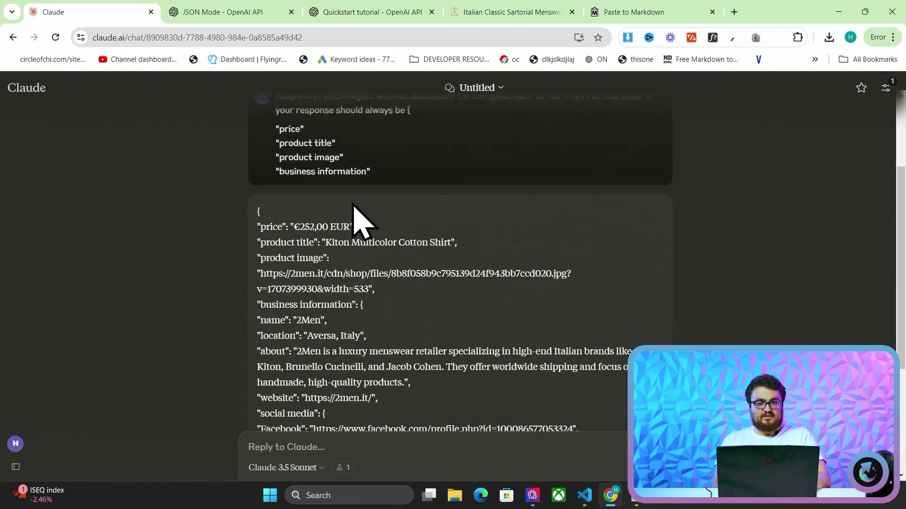
{"action": "scroll", "coordinate": [284, 231], "scroll_direction": "up", "scroll_amount": 2}
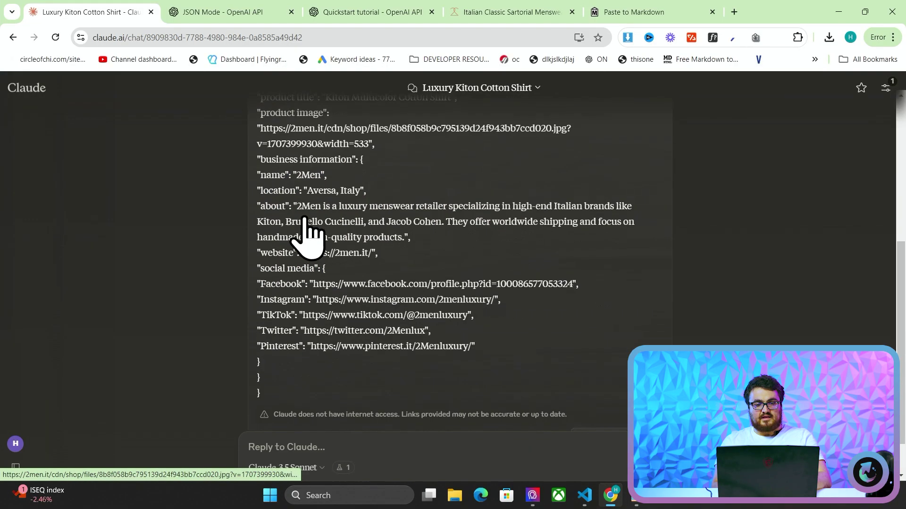
{"action": "scroll", "coordinate": [304, 215], "scroll_direction": "up", "scroll_amount": 7}
{"action": "scroll", "coordinate": [303, 217], "scroll_direction": "down", "scroll_amount": 1}
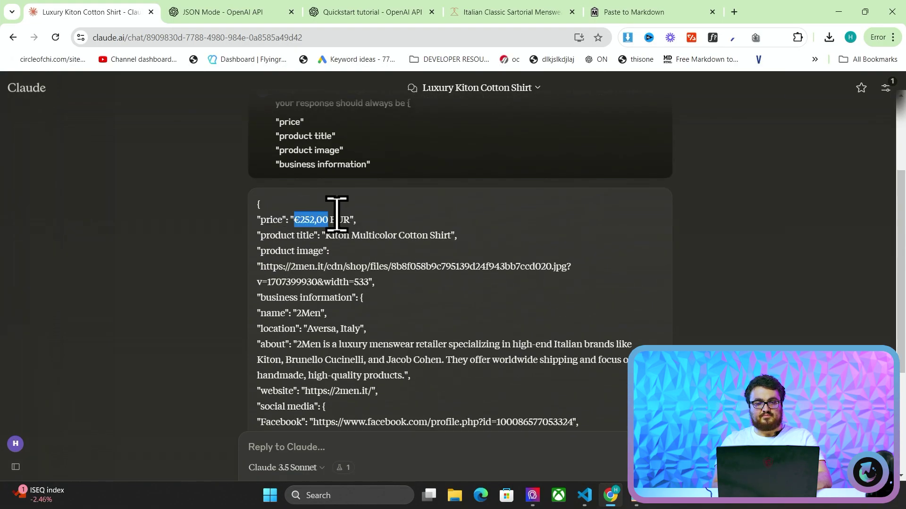
{"action": "left_click_drag", "start_coordinate": [349, 216], "coordinate": [475, 247]}
{"action": "left_click", "coordinate": [475, 247]}
{"action": "scroll", "coordinate": [400, 255], "scroll_direction": "down", "scroll_amount": 1}
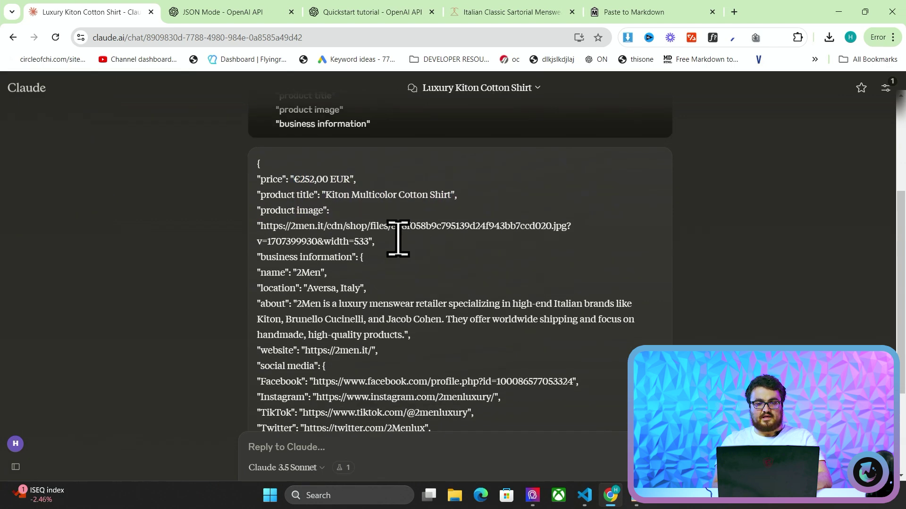
Open the shirt's product image URL in its own tab, then return to the Claude chat.
{"action": "left_click", "coordinate": [299, 228]}
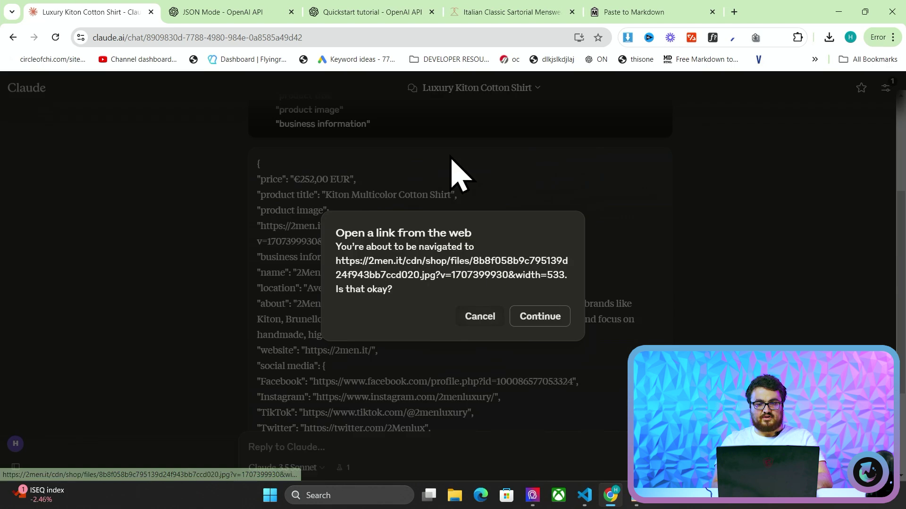
{"action": "left_click", "coordinate": [472, 316]}
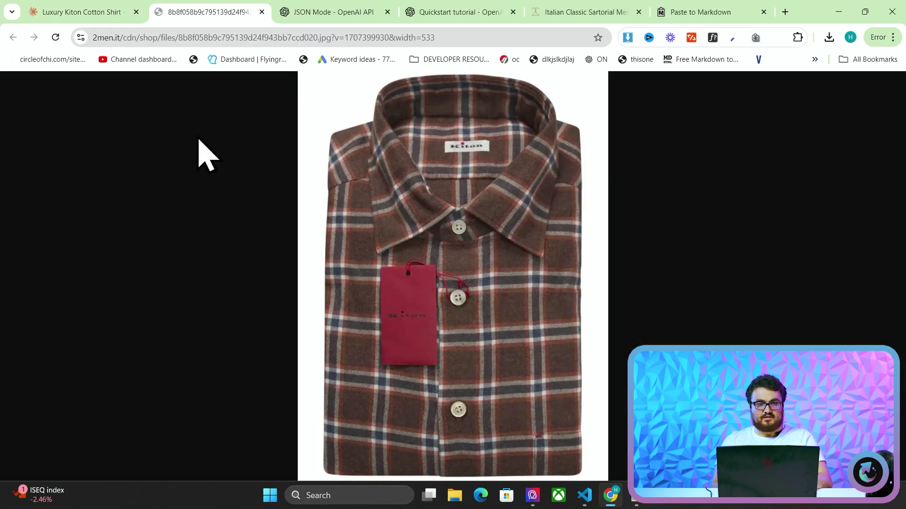
{"action": "key", "text": "ctrl+Page_Up"}
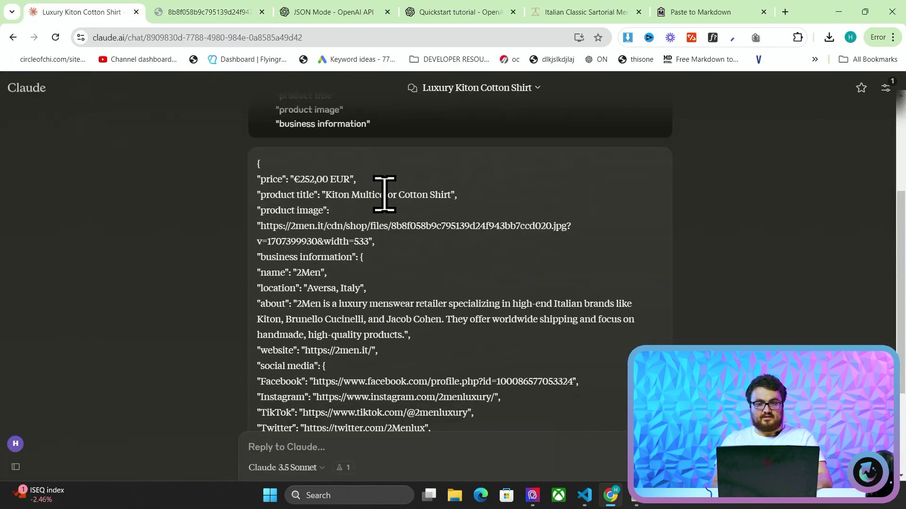
{"action": "scroll", "coordinate": [405, 213], "scroll_direction": "down", "scroll_amount": 3}
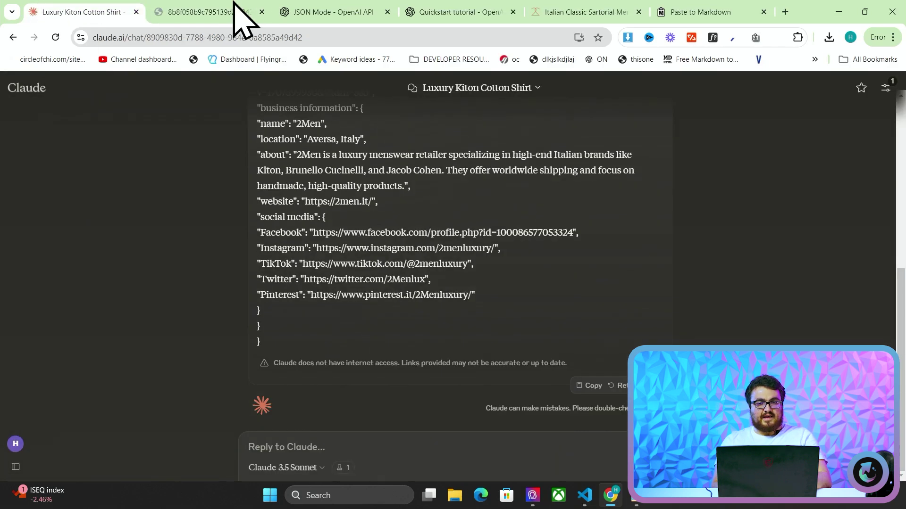
{"action": "scroll", "coordinate": [367, 324], "scroll_direction": "up", "scroll_amount": 1}
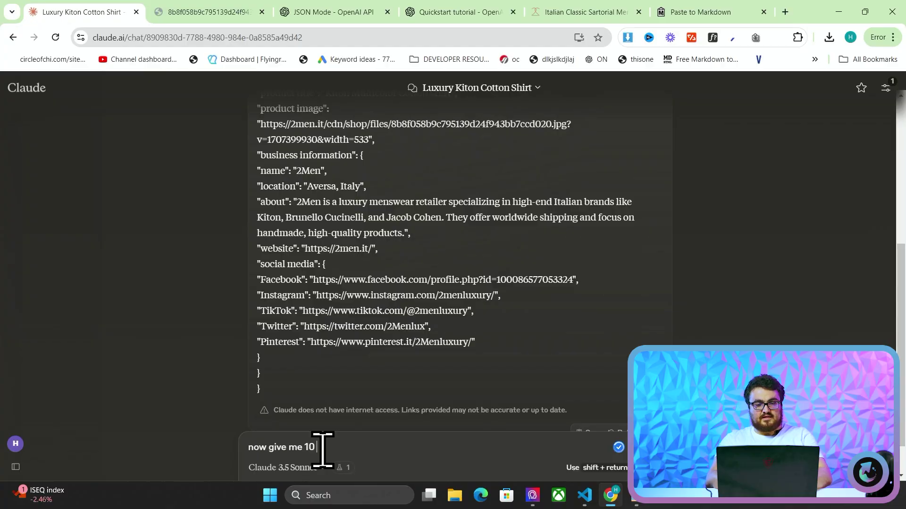
Send 'now give me 10' and scroll through Claude's product JSON reply.
{"action": "key", "text": "Return"}
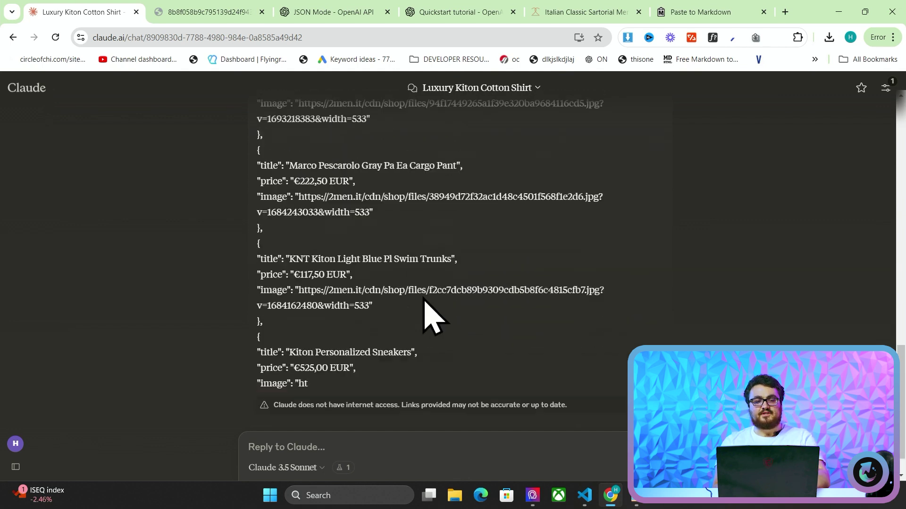
{"action": "scroll", "coordinate": [427, 314], "scroll_direction": "up", "scroll_amount": 10}
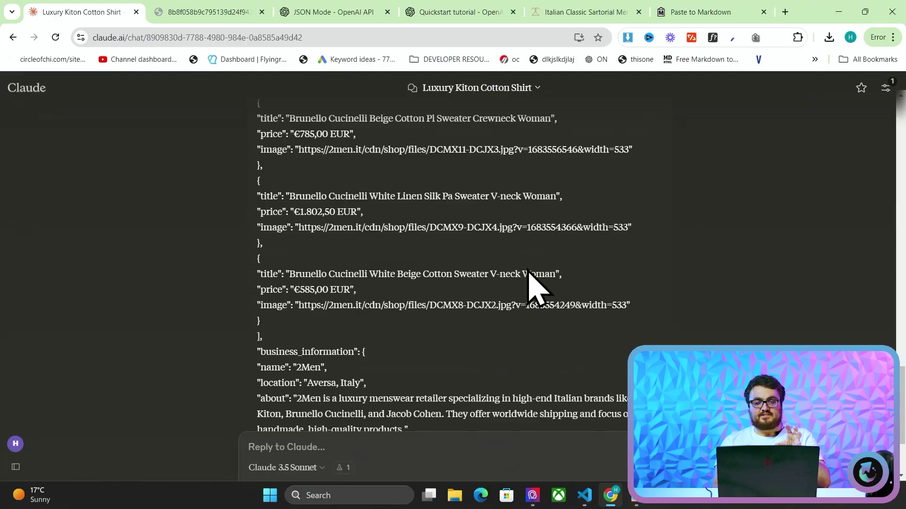
{"action": "scroll", "coordinate": [528, 272], "scroll_direction": "down", "scroll_amount": 4}
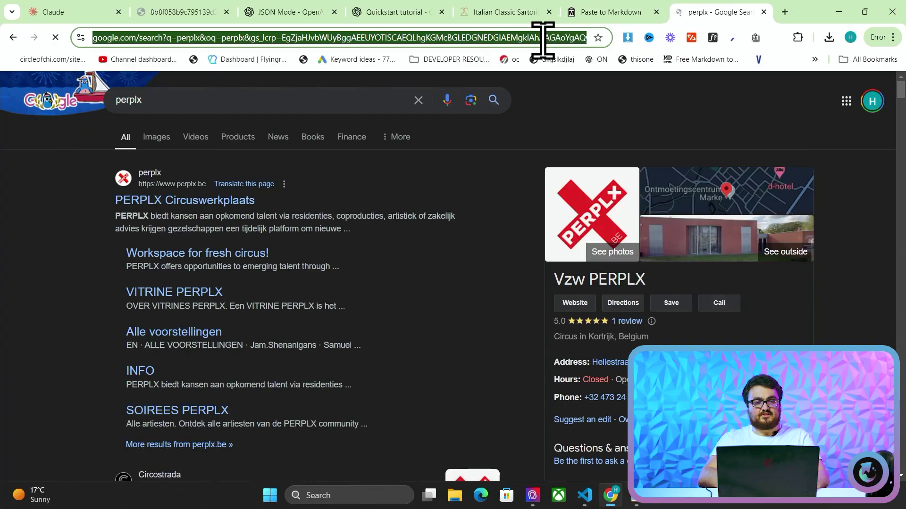
Open perplexity.ai and move its tab next to the Claude tab.
{"action": "type", "text": "perpl"}
{"action": "key", "text": "Return"}
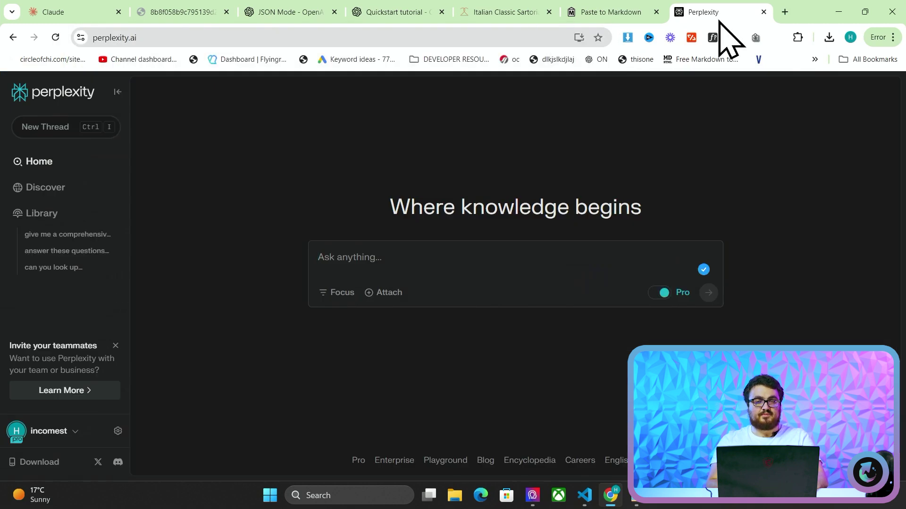
{"action": "left_click_drag", "start_coordinate": [725, 14], "coordinate": [189, 9]}
Ask Perplexity for a detailed analysis of the Italian fashion company Kiton.
{"action": "left_click", "coordinate": [115, 7]}
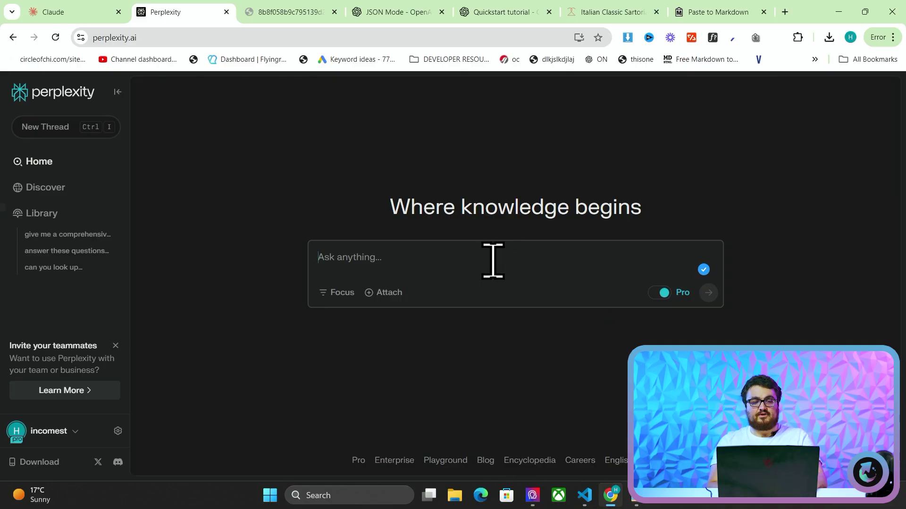
{"action": "left_click", "coordinate": [108, 6]}
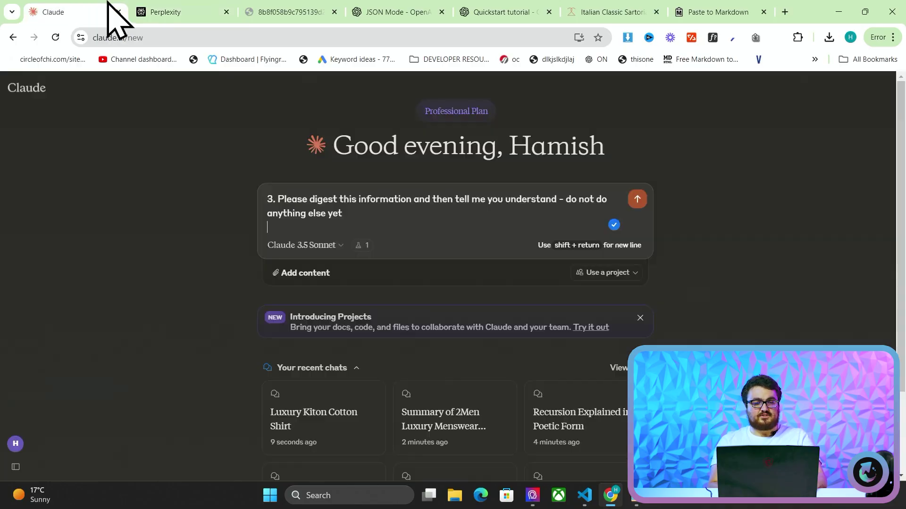
{"action": "left_click", "coordinate": [152, 9]}
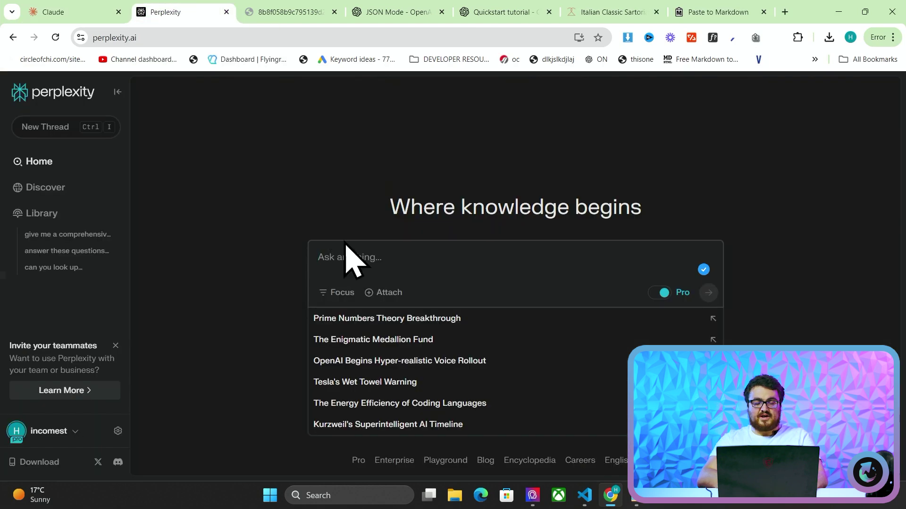
{"action": "type", "text": "give me a detialed analysis of the company Kiton"}
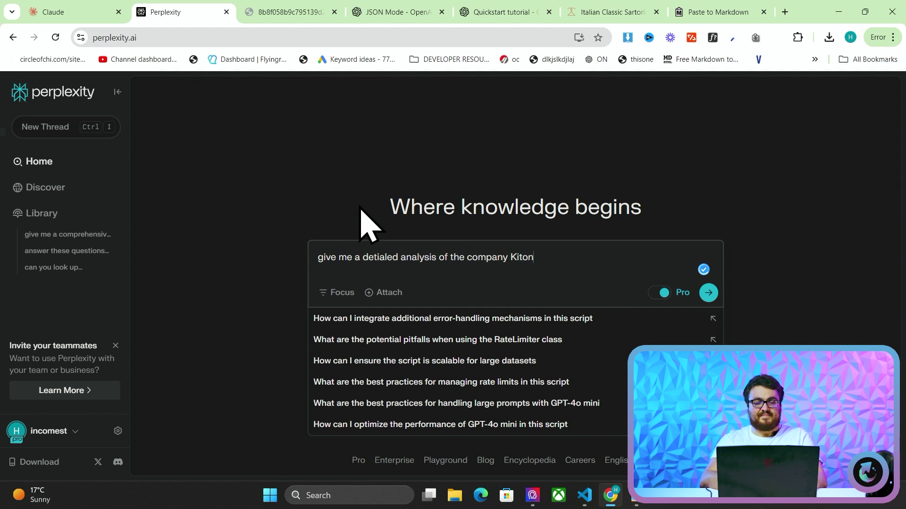
{"action": "key", "text": "Return"}
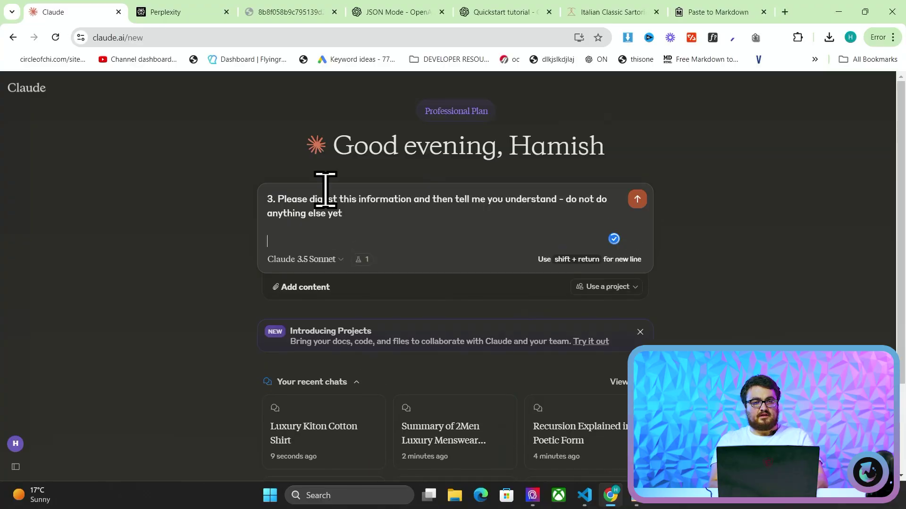
{"action": "left_click", "coordinate": [173, 7]}
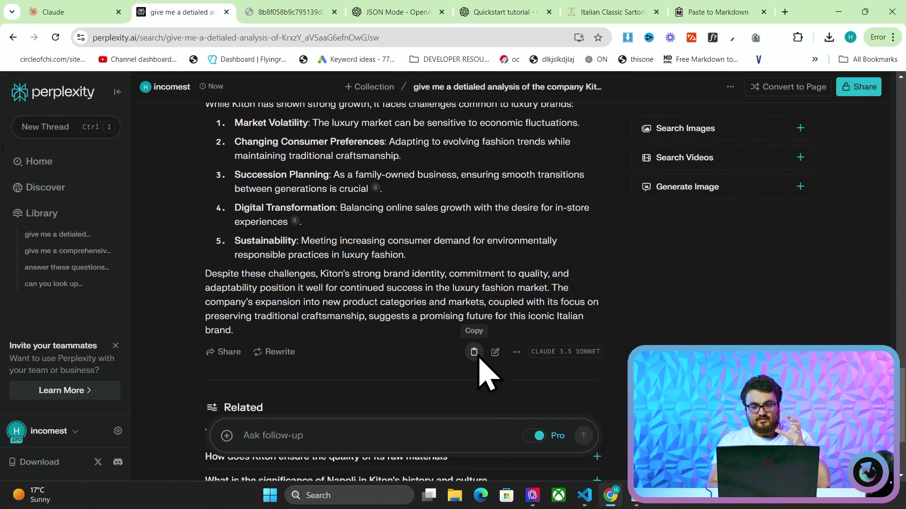
Copy Perplexity's Kiton analysis and send it to Claude with the digest prompt.
{"action": "right_click", "coordinate": [478, 357]}
{"action": "left_click", "coordinate": [446, 346]}
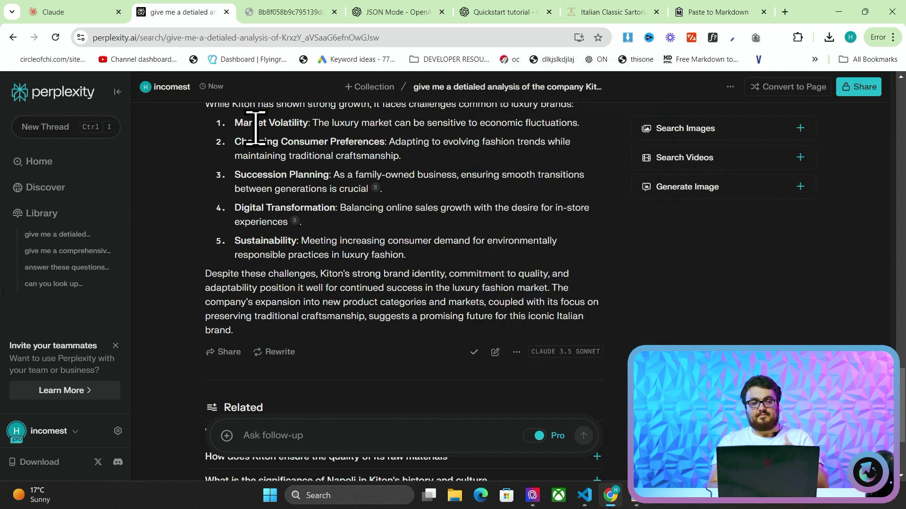
{"action": "left_click", "coordinate": [59, 9]}
{"action": "key", "text": "ctrl+v"}
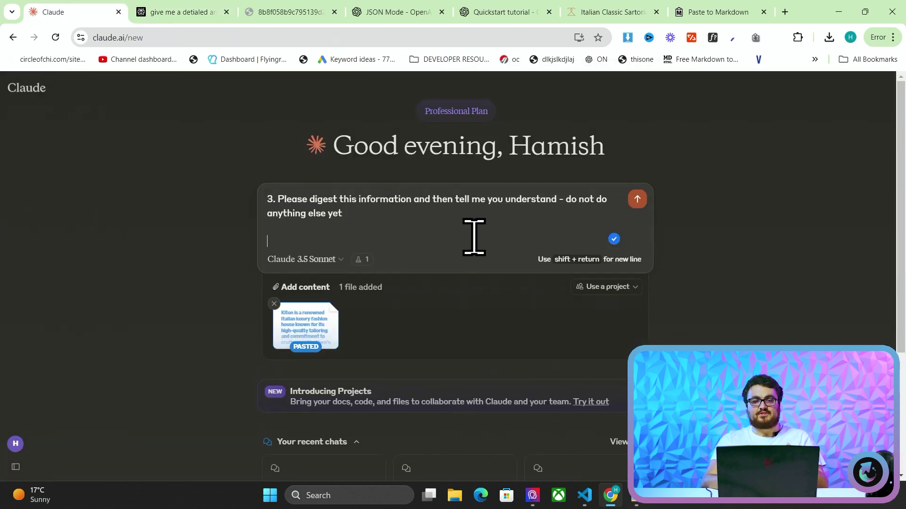
{"action": "key", "text": "Return"}
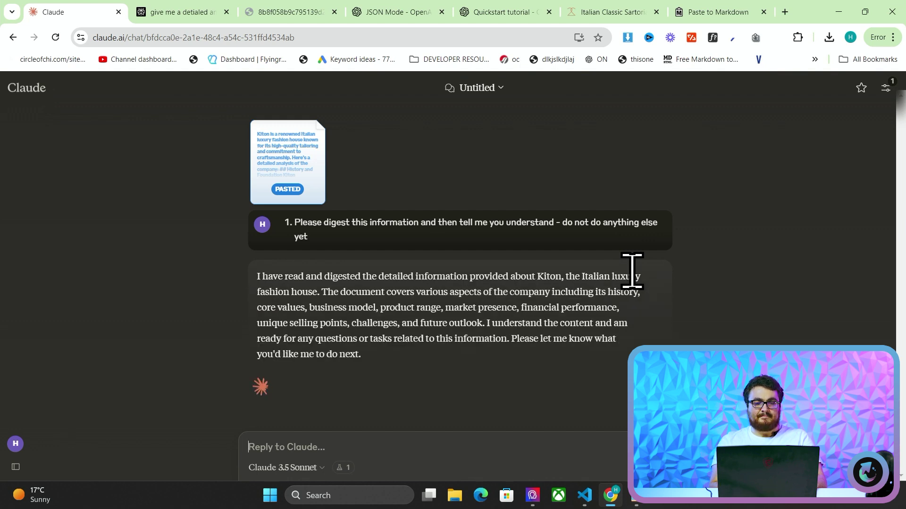
Open 2men.it/sitemap.xml in a new tab.
{"action": "left_click", "coordinate": [784, 12]}
{"action": "type", "text": "2men"}
{"action": "key", "text": "Return"}
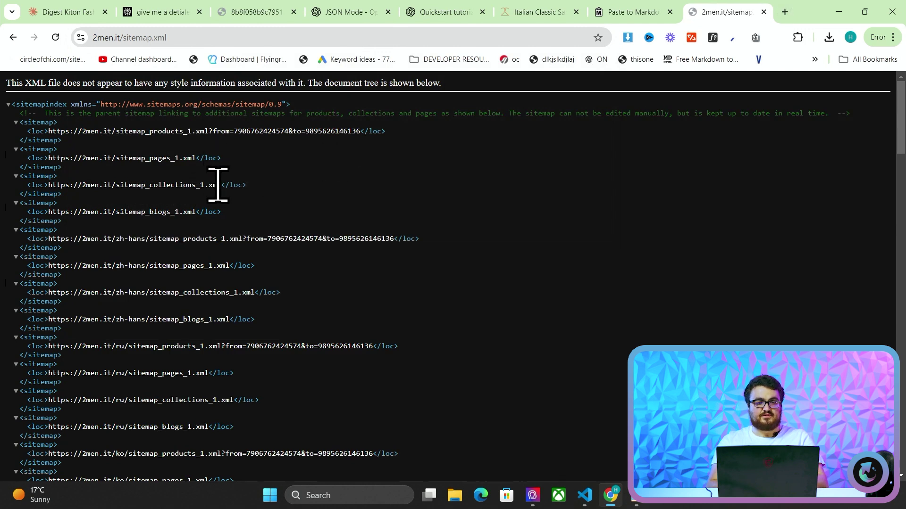
Open 2men.it's sitemap_collections_1.xml in its own tab.
{"action": "right_click", "coordinate": [51, 185]}
{"action": "left_click", "coordinate": [45, 184]}
{"action": "left_click_drag", "start_coordinate": [89, 196], "coordinate": [217, 187]}
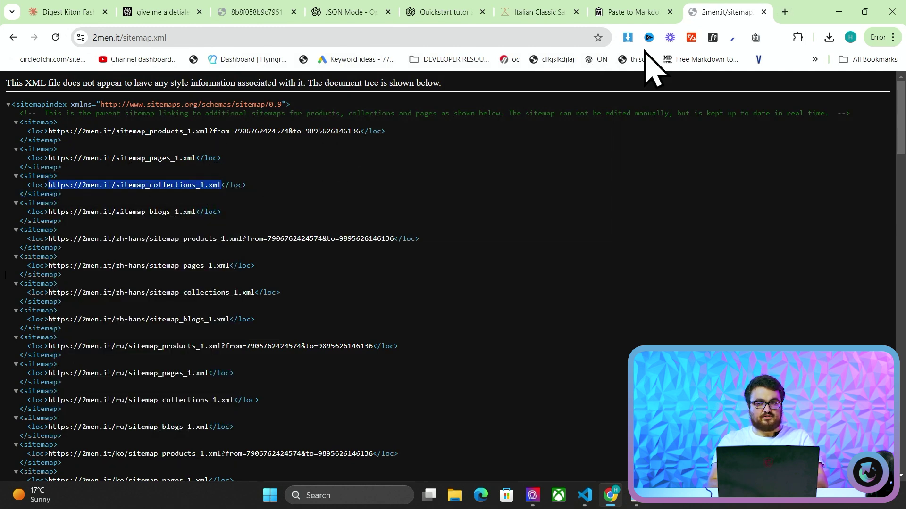
{"action": "left_click_drag", "start_coordinate": [754, 11], "coordinate": [755, 11]}
Copy all collection URLs with SitemapToClipboard and send them to the Kiton chat to store.
{"action": "left_click", "coordinate": [755, 38]}
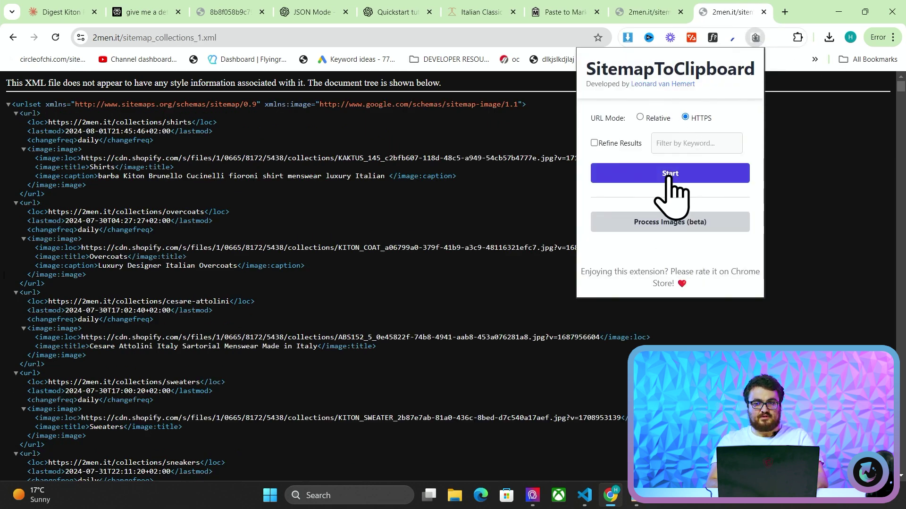
{"action": "left_click", "coordinate": [642, 179]}
{"action": "key", "text": "ctrl+1"}
{"action": "key", "text": "ctrl+v"}
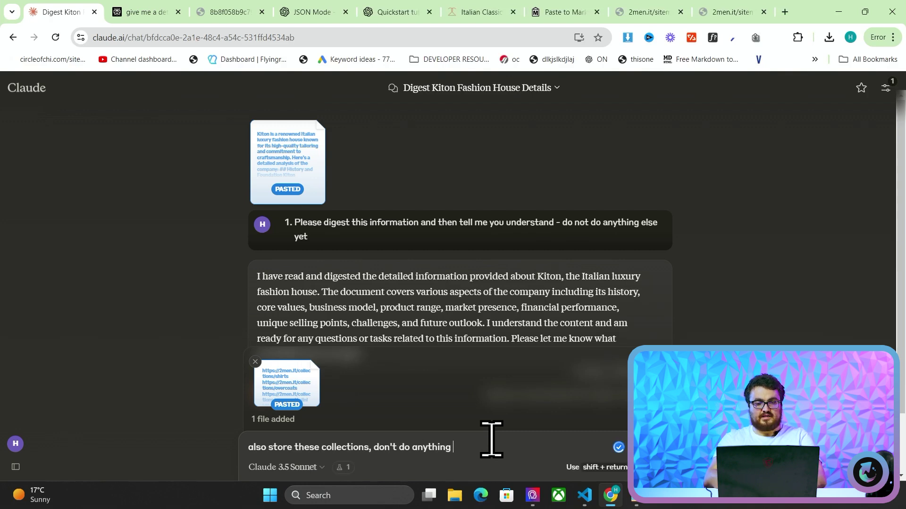
{"action": "type", "text": "t"}
{"action": "key", "text": "Return"}
{"action": "left_click", "coordinate": [753, 5]}
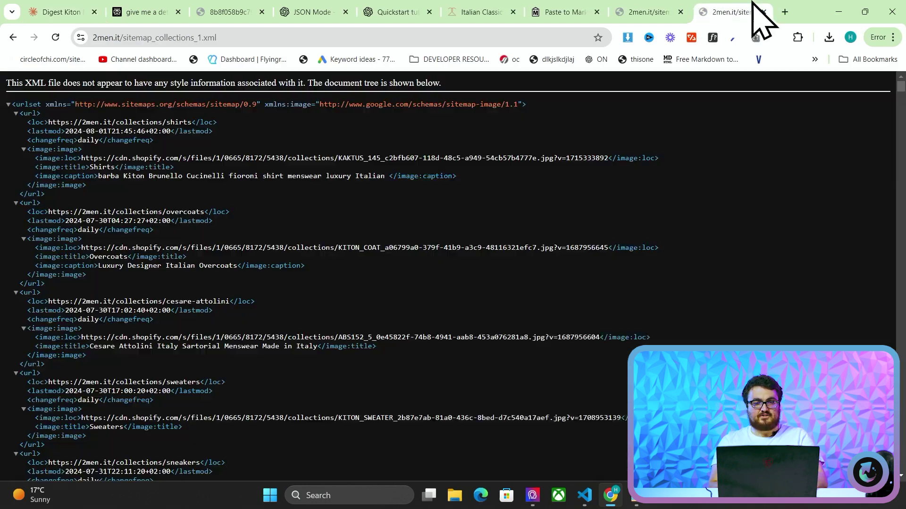
Open 2men.it/collections/kiton and scroll through the Kiton Clothing products.
{"action": "left_click", "coordinate": [540, 33]}
{"action": "type", "text": "2men.it/sitemap.xm"}
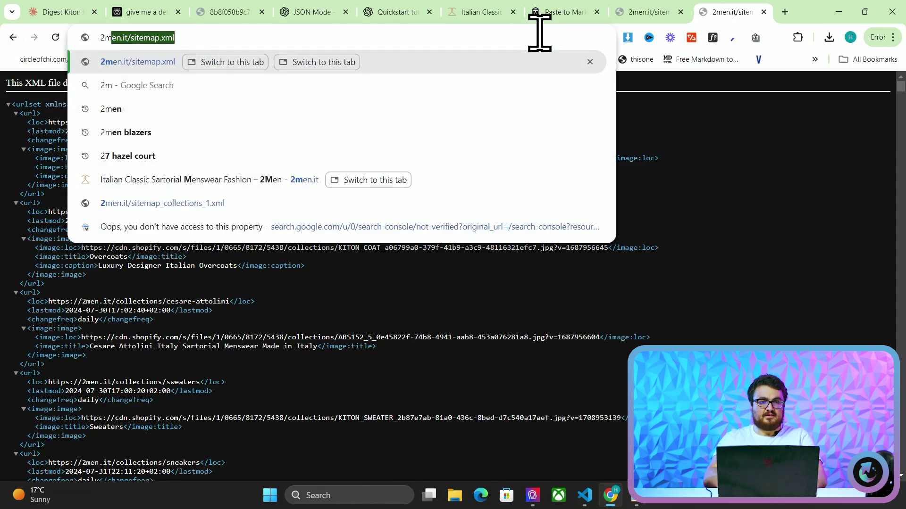
{"action": "key", "text": "BackSpace"}
{"action": "key", "text": "BackSpace"}
{"action": "key", "text": "BackSpace"}
{"action": "key", "text": "BackSpace"}
{"action": "key", "text": "BackSpace"}
{"action": "key", "text": "BackSpace"}
{"action": "key", "text": "BackSpace"}
{"action": "key", "text": "BackSpace"}
{"action": "key", "text": "BackSpace"}
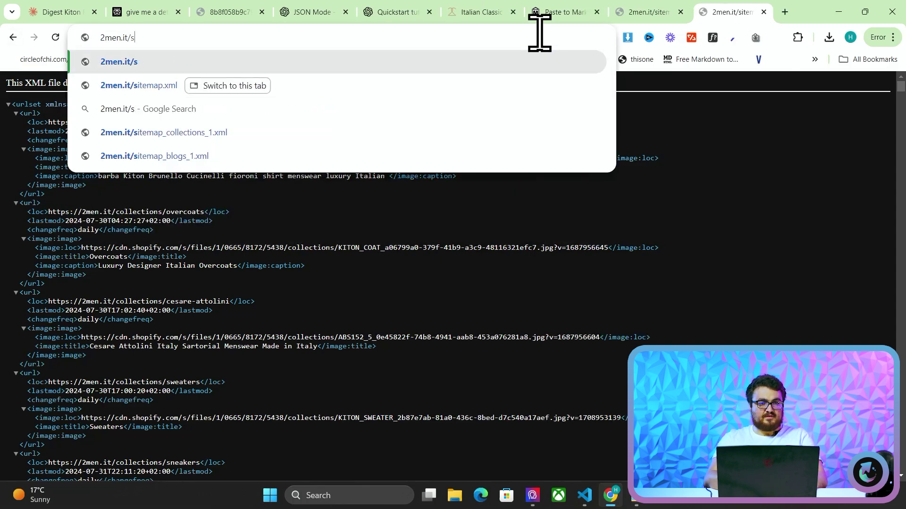
{"action": "type", "text": "collections/kito"}
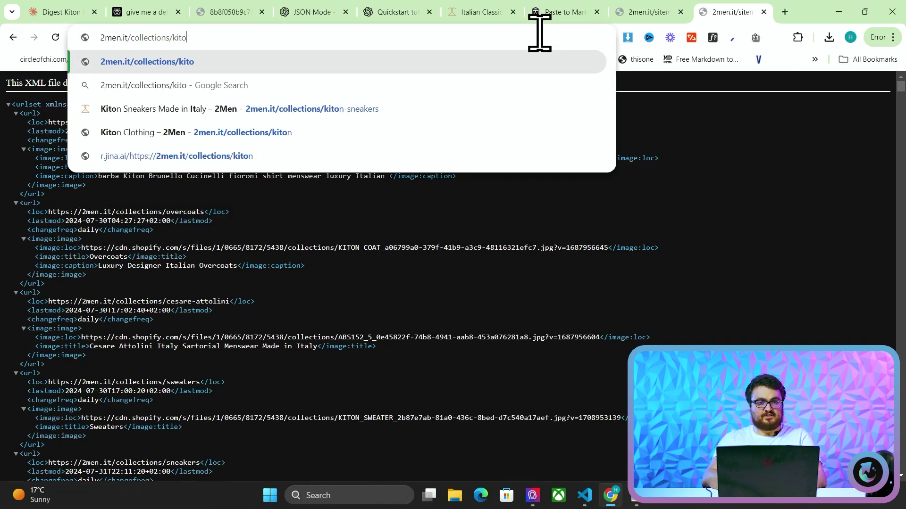
{"action": "type", "text": "n"}
{"action": "key", "text": "Return"}
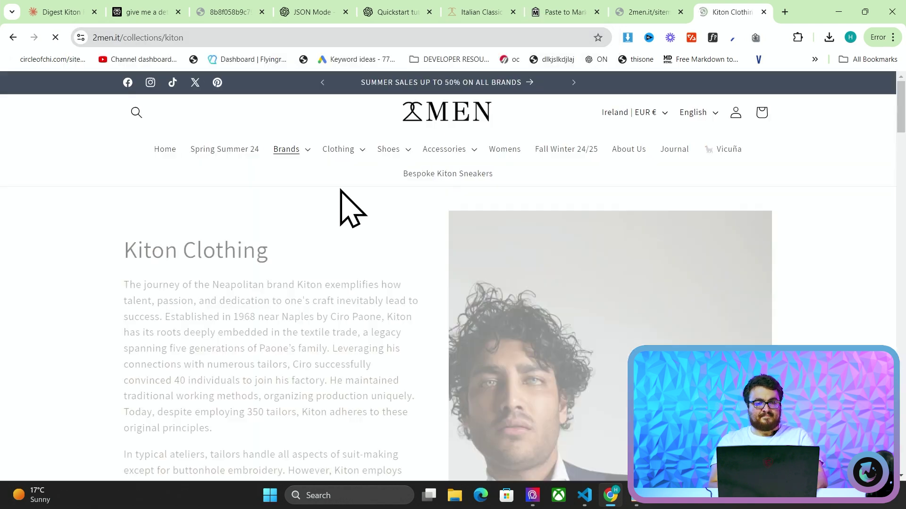
{"action": "scroll", "coordinate": [101, 299], "scroll_direction": "down", "scroll_amount": 15}
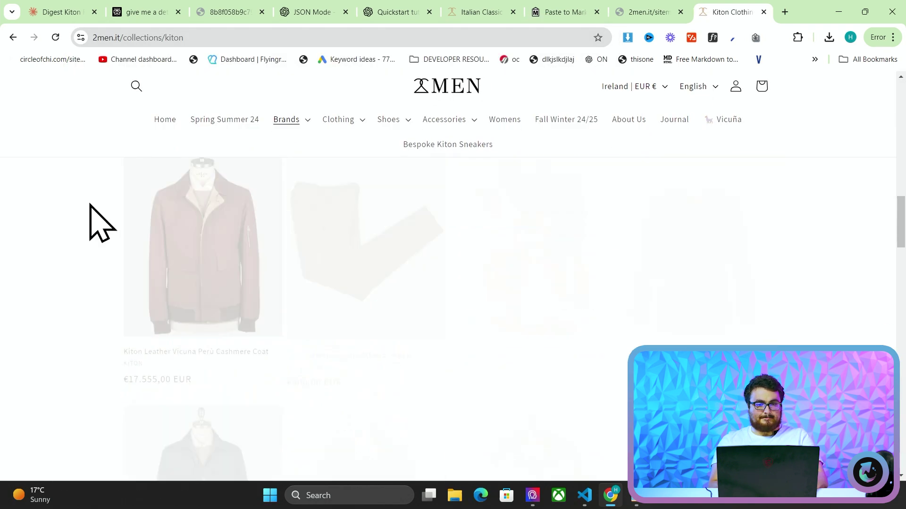
{"action": "scroll", "coordinate": [71, 247], "scroll_direction": "down", "scroll_amount": 5}
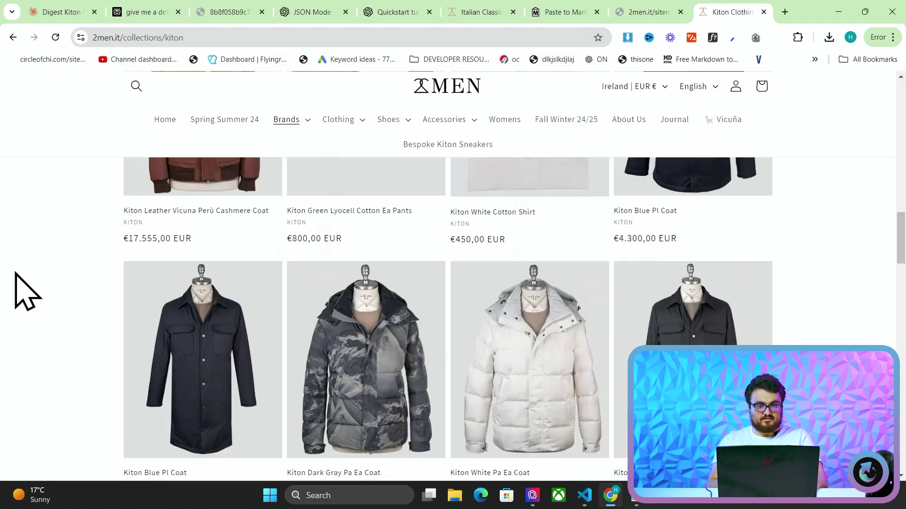
{"action": "scroll", "coordinate": [22, 290], "scroll_direction": "up", "scroll_amount": 10}
{"action": "scroll", "coordinate": [16, 289], "scroll_direction": "down", "scroll_amount": 5}
Convert the selected Kiton product names and prices to markdown in Paste to Markdown.
{"action": "left_click_drag", "start_coordinate": [16, 289], "coordinate": [786, 249]}
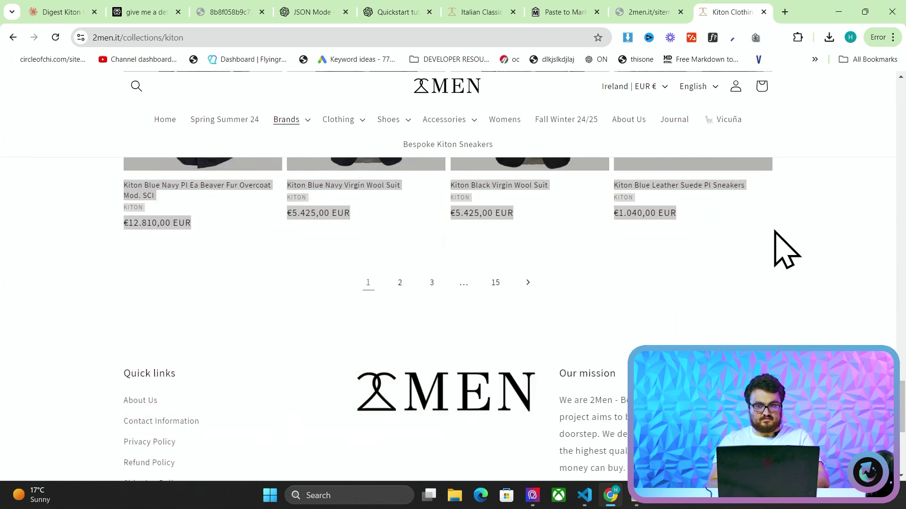
{"action": "left_click", "coordinate": [574, 5]}
{"action": "left_click", "coordinate": [366, 256]}
{"action": "key", "text": "ctrl+v"}
{"action": "left_click", "coordinate": [449, 234]}
{"action": "key", "text": "ctrl+a"}
Add 'Write an article about Kiton for 2men' above the pasted SEO prompt and send it.
{"action": "left_click", "coordinate": [47, 12]}
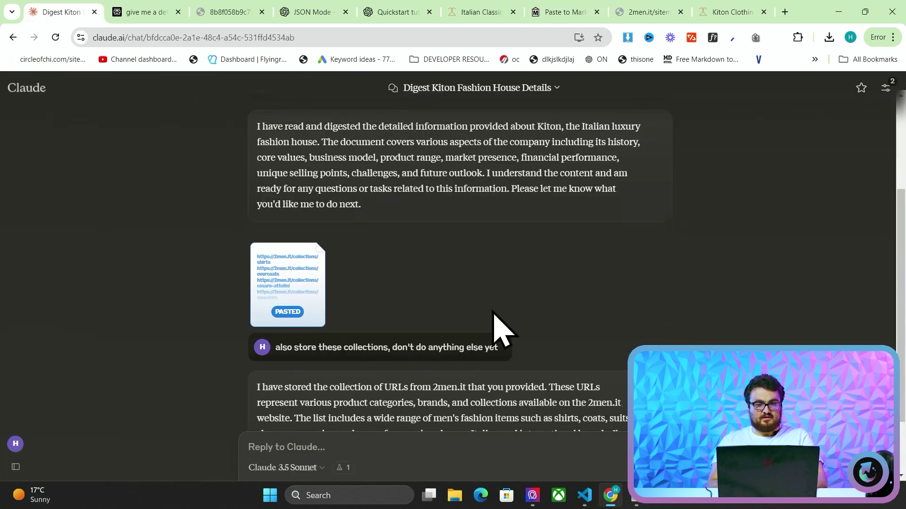
{"action": "scroll", "coordinate": [496, 325], "scroll_direction": "down", "scroll_amount": 2}
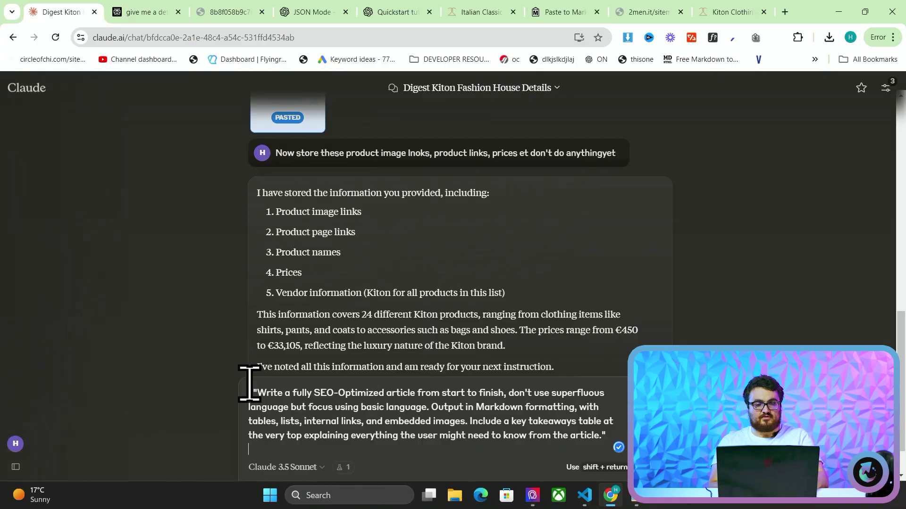
{"action": "key", "text": "ctrl+Home"}
{"action": "key", "text": "Delete"}
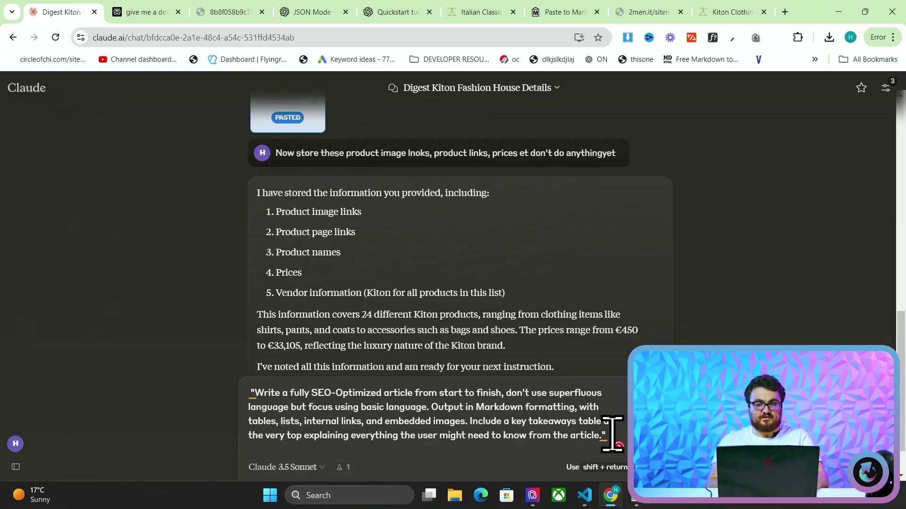
{"action": "triple_click", "coordinate": [161, 368]}
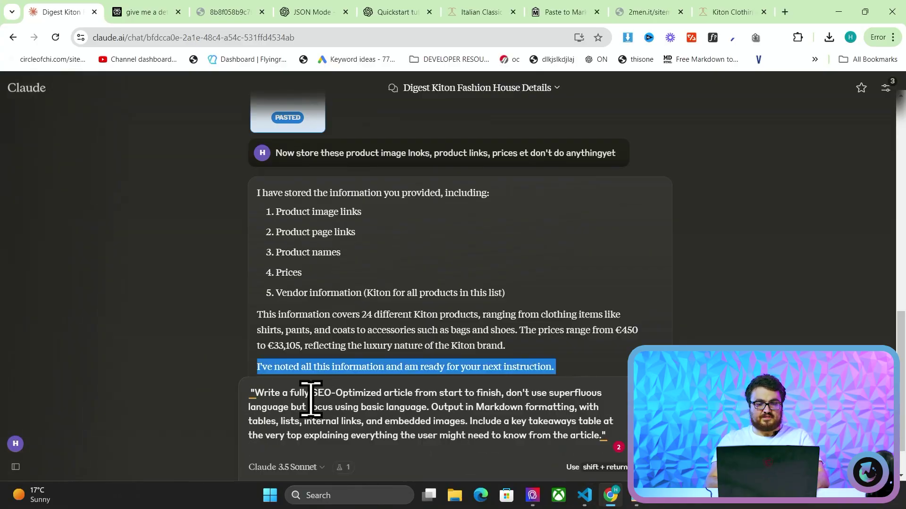
{"action": "left_click_drag", "start_coordinate": [333, 402], "coordinate": [121, 394]}
{"action": "key", "text": "ctrl+Home"}
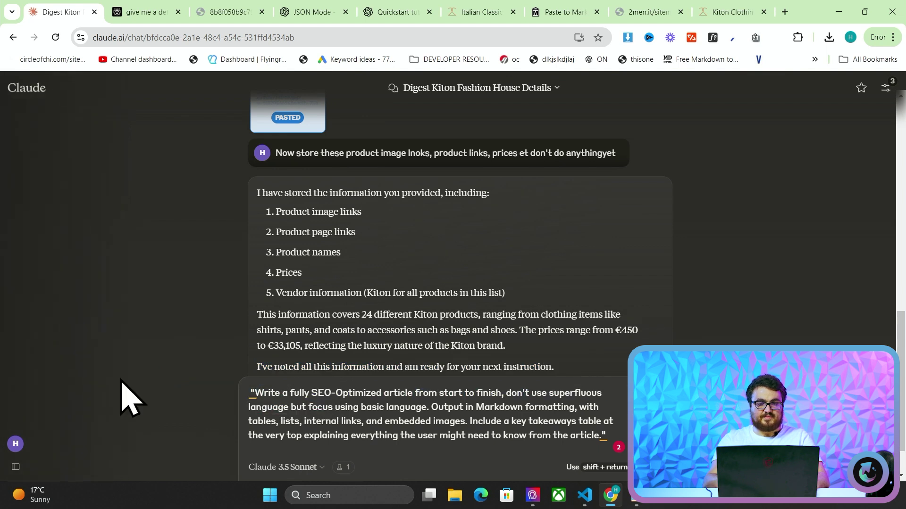
{"action": "key", "text": "shift+Return"}
{"action": "key", "text": "shift+Return"}
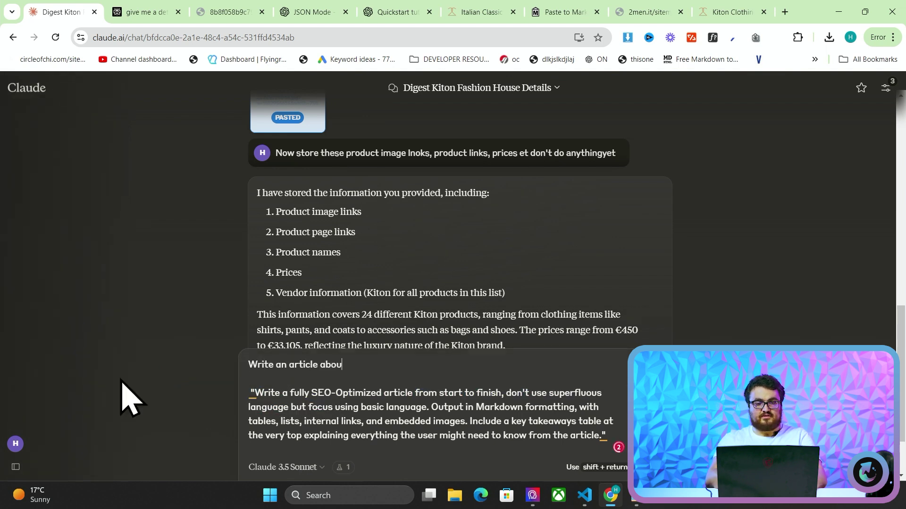
{"action": "key", "text": "Return"}
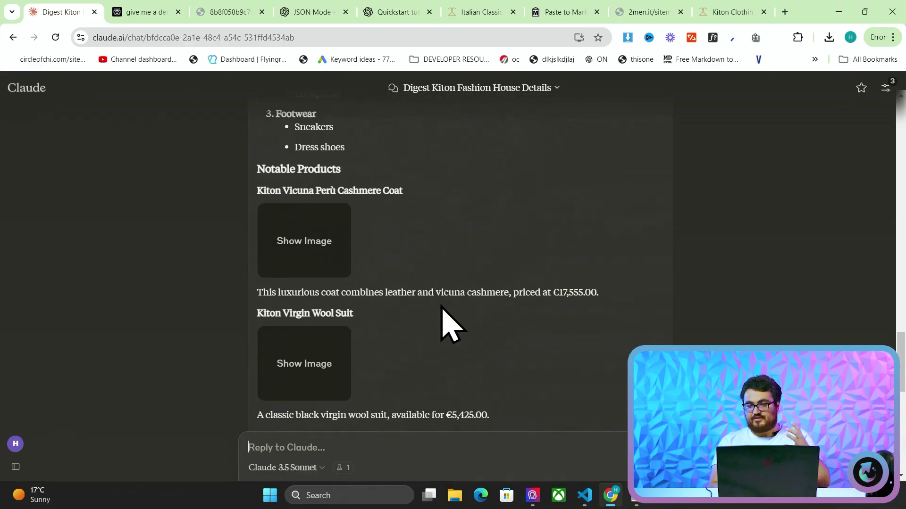
{"action": "scroll", "coordinate": [441, 307], "scroll_direction": "down", "scroll_amount": 11}
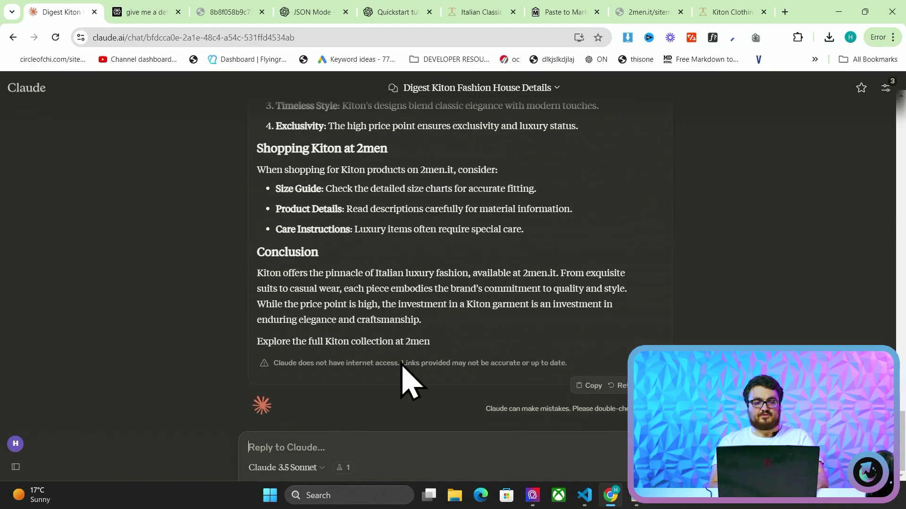
Scroll through the Kiton article to review its key takeaways table and product sections.
{"action": "scroll", "coordinate": [479, 300], "scroll_direction": "up", "scroll_amount": 6}
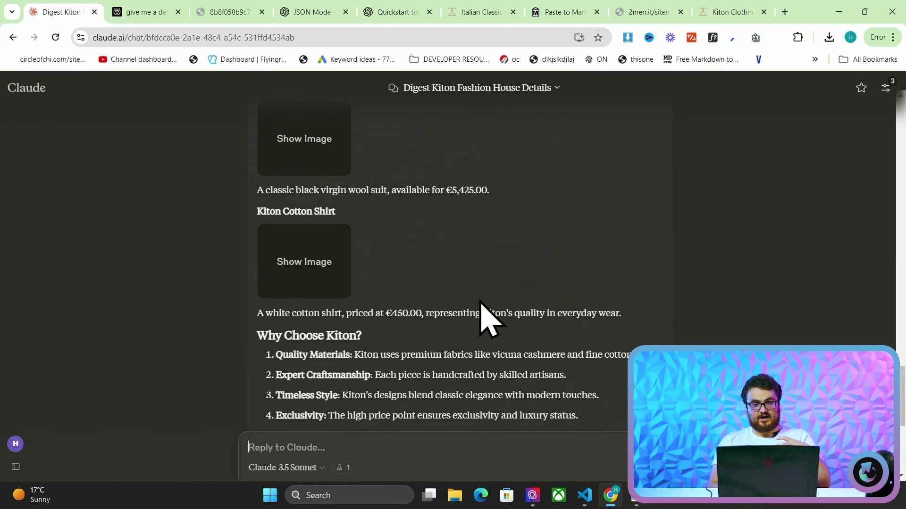
{"action": "scroll", "coordinate": [481, 302], "scroll_direction": "up", "scroll_amount": 5}
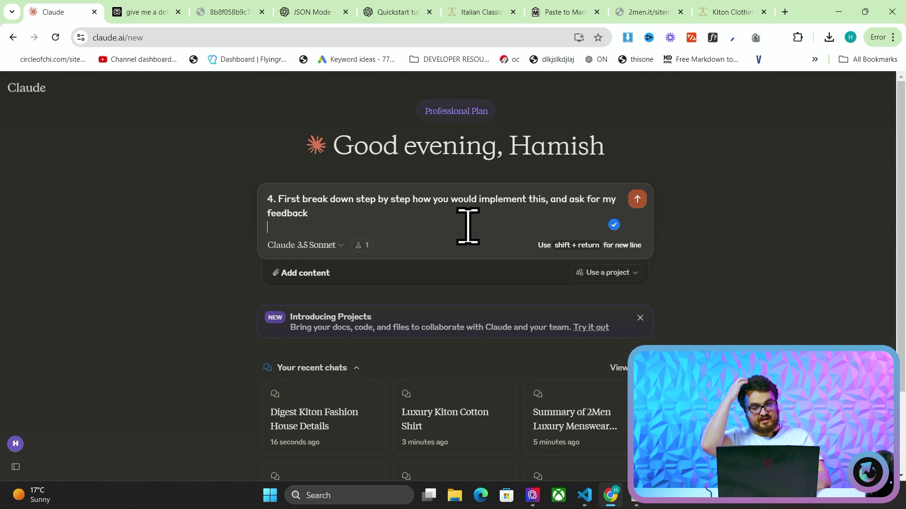
Send the snake game request together with the step-by-step plan instruction.
{"action": "key", "text": "shift+Return"}
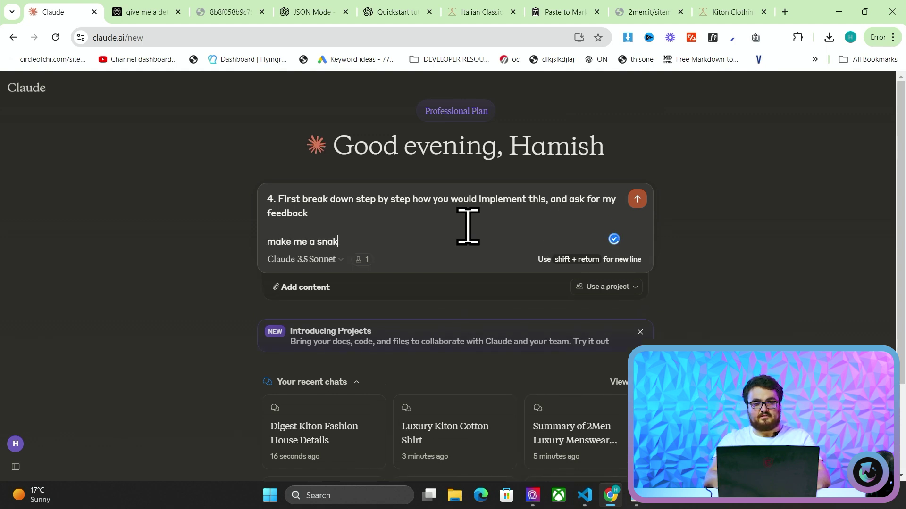
{"action": "key", "text": "Return"}
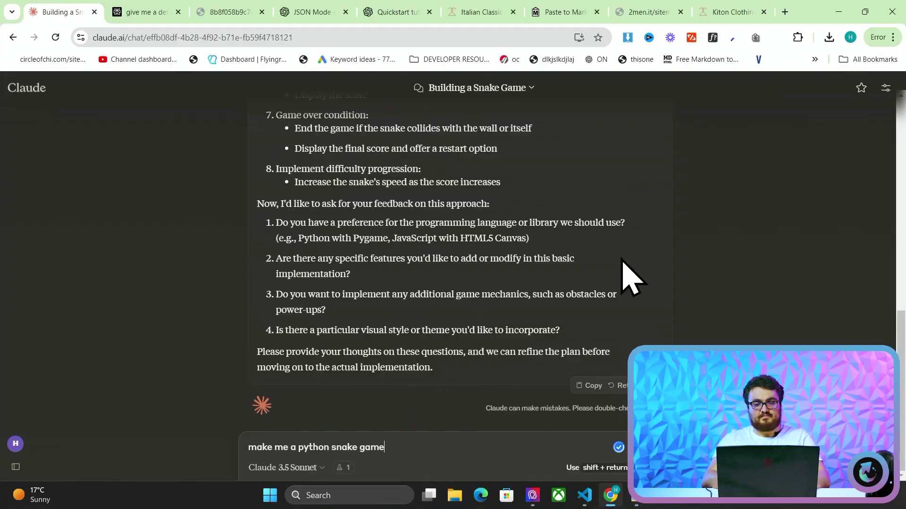
Send 'make me a python snake game' and follow Claude's streaming Pygame script.
{"action": "key", "text": "Return"}
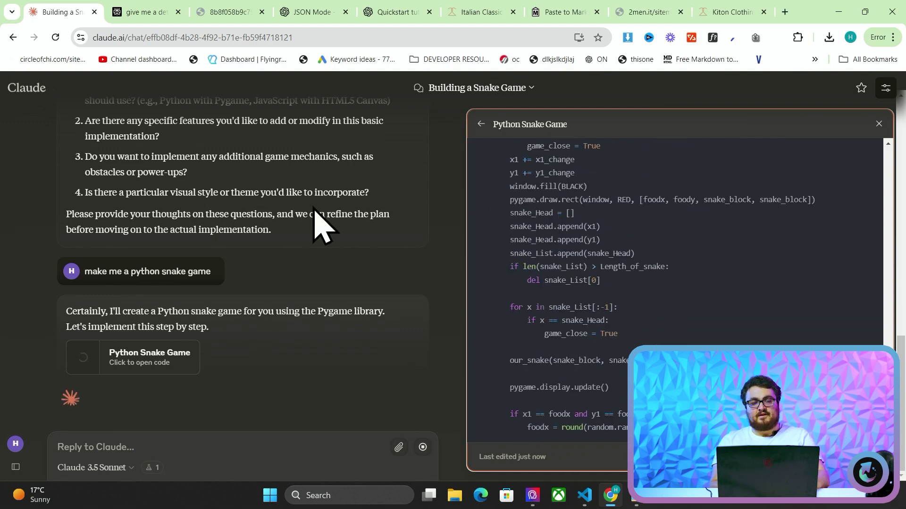
{"action": "scroll", "coordinate": [263, 307], "scroll_direction": "up", "scroll_amount": 10}
{"action": "scroll", "coordinate": [259, 291], "scroll_direction": "down", "scroll_amount": 10}
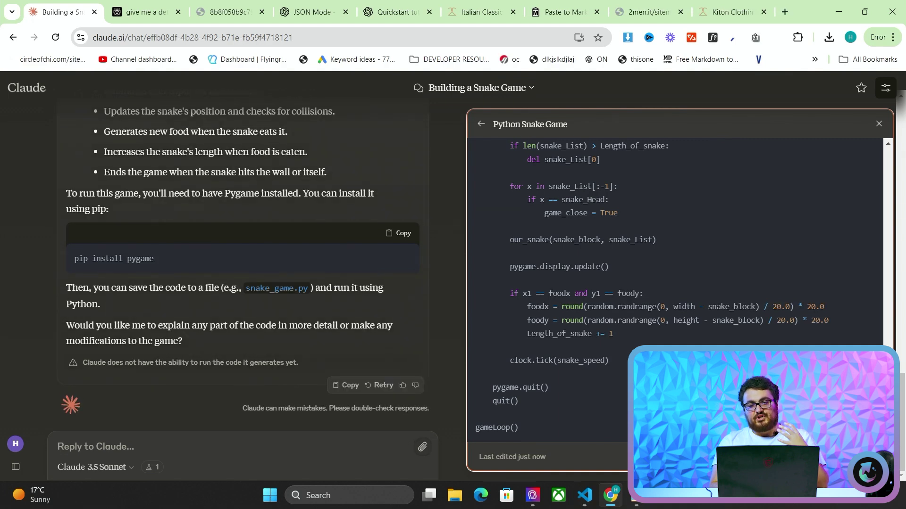
{"action": "key", "text": "alt+Tab"}
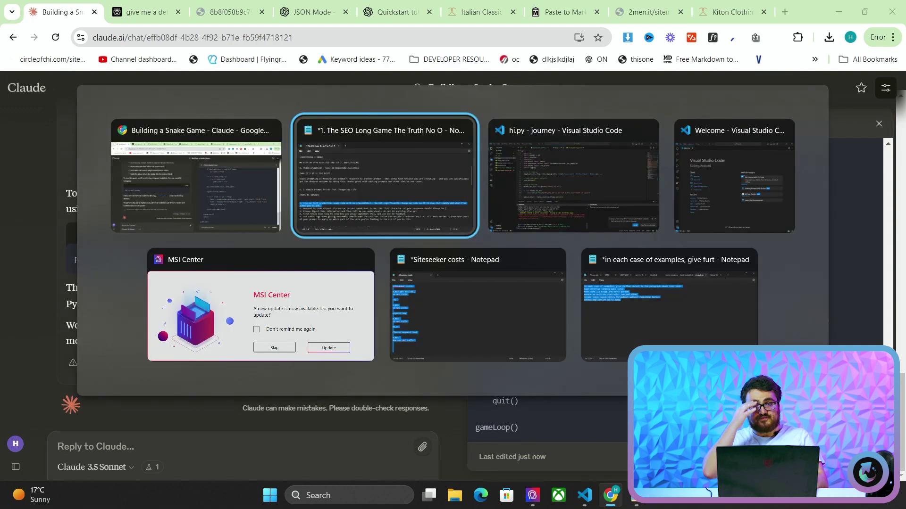
Install Pygame by running 'pip install pygame' in the VS Code terminal.
{"action": "key", "text": "alt+Tab"}
{"action": "scroll", "coordinate": [440, 229], "scroll_direction": "down", "scroll_amount": 20}
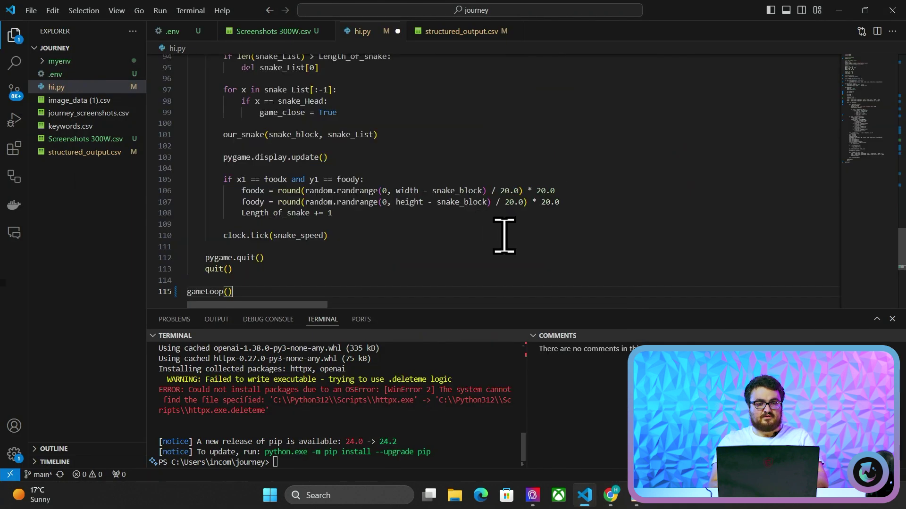
{"action": "left_click", "coordinate": [438, 441]}
{"action": "type", "text": "o"}
{"action": "key", "text": "BackSpace"}
{"action": "key", "text": "alt+Tab"}
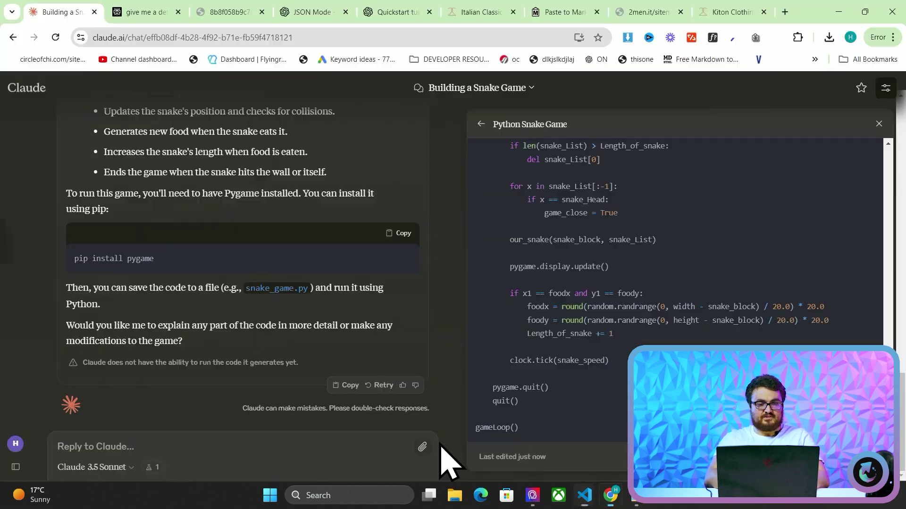
{"action": "key", "text": "alt+Tab"}
{"action": "type", "text": "pip "}
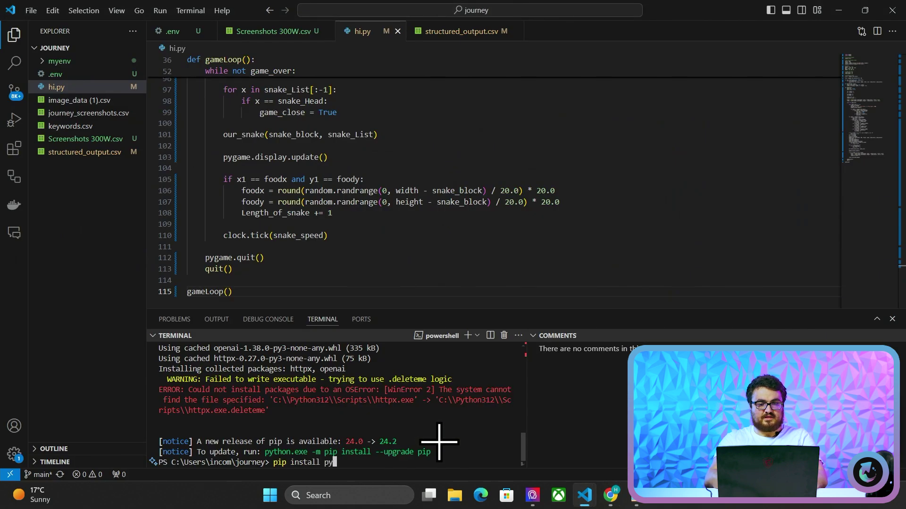
{"action": "type", "text": "install pygame"}
{"action": "key", "text": "Return"}
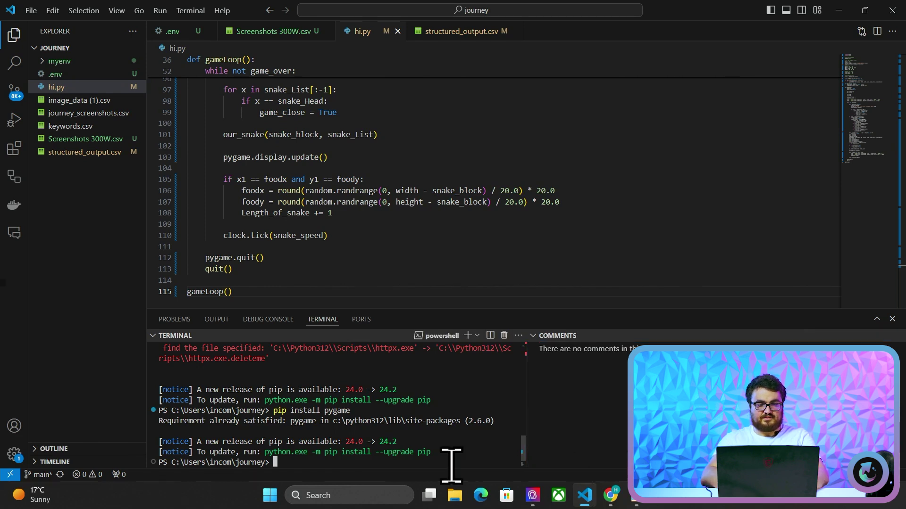
Run 'python hi.py', play the snake game, and restart it with C after losing.
{"action": "type", "text": "python hi.py"}
{"action": "key", "text": "Return"}
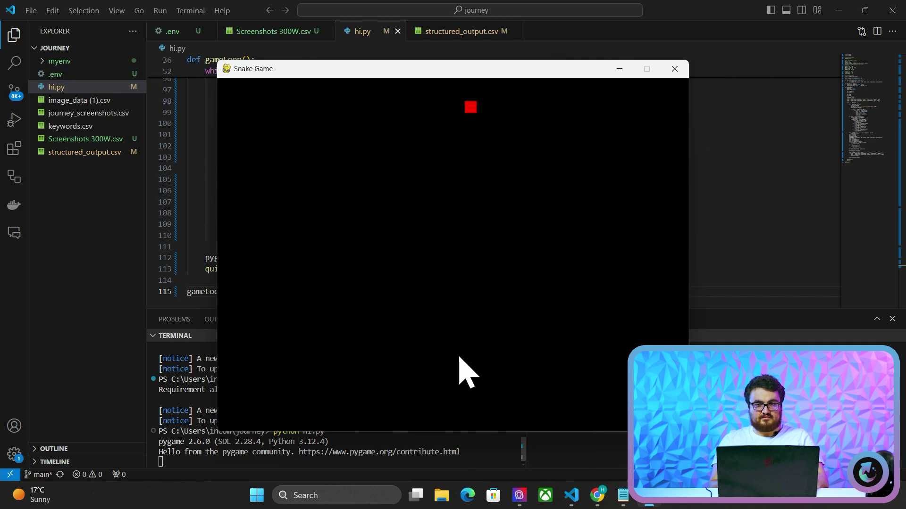
{"action": "key", "text": "c"}
{"action": "key", "text": "alt+Tab"}
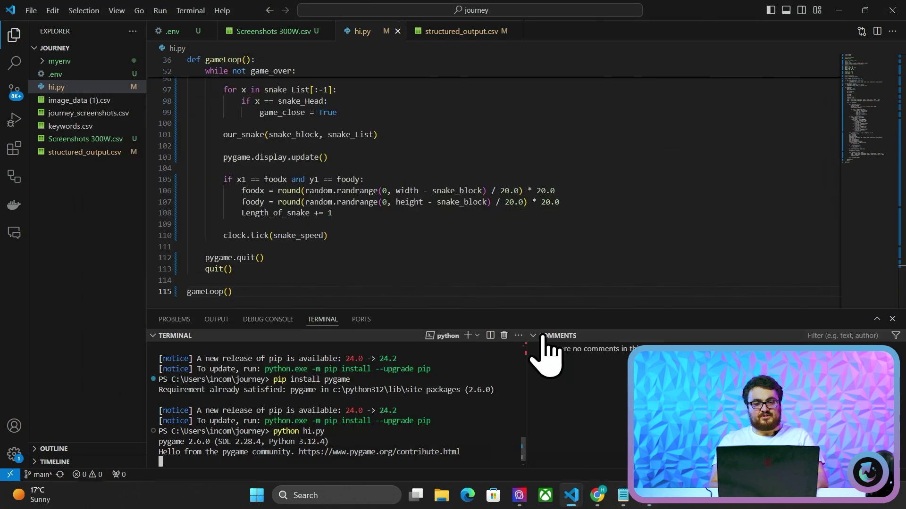
Copy the fifth prompt tip about XML tags from the notes file.
{"action": "key", "text": "alt+Tab"}
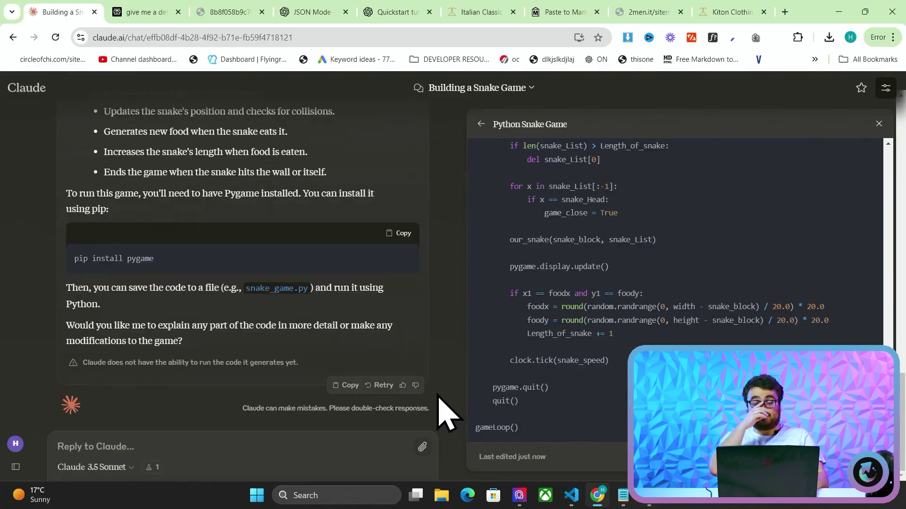
{"action": "key", "text": "alt+Tab"}
{"action": "key", "text": "alt+Tab"}
{"action": "key", "text": "alt+Tab"}
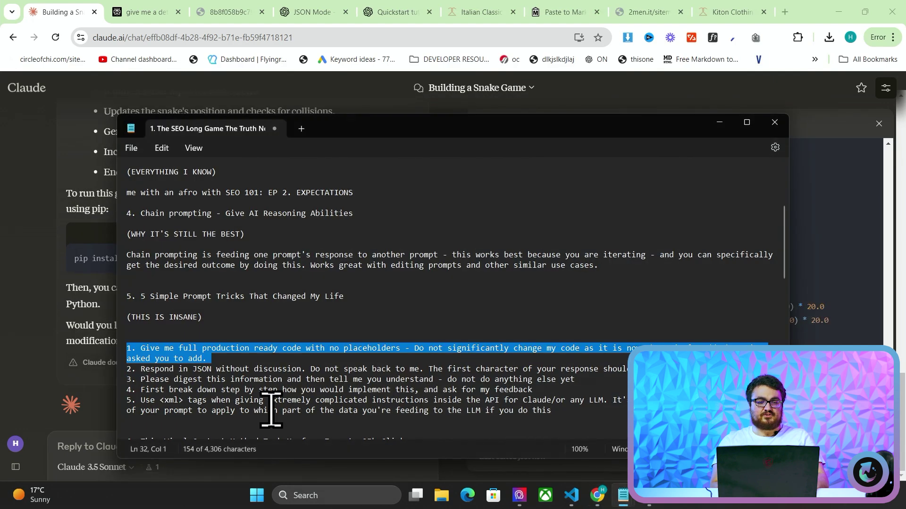
{"action": "triple_click", "coordinate": [272, 409]}
{"action": "key", "text": "alt+Tab"}
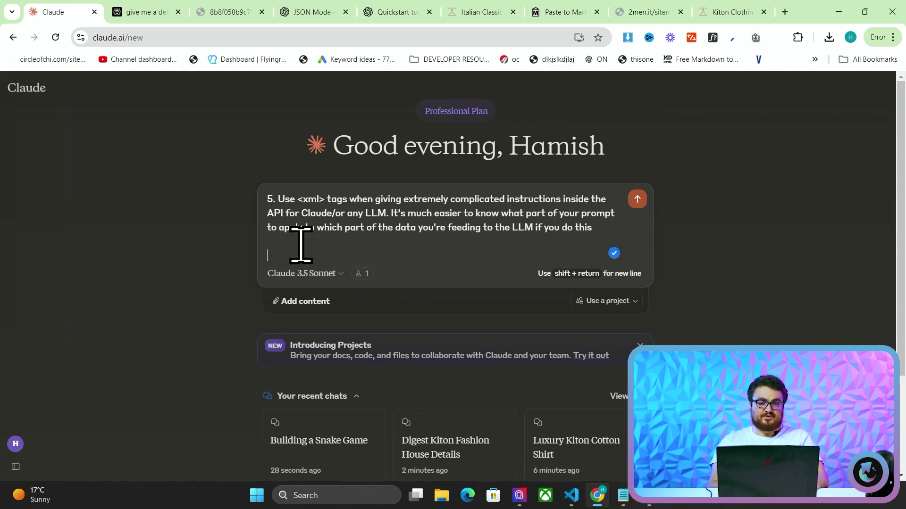
Check the pasted tip 5 text in the new Claude chat tab.
{"action": "key", "text": "ctrl+a"}
{"action": "left_click", "coordinate": [406, 198]}
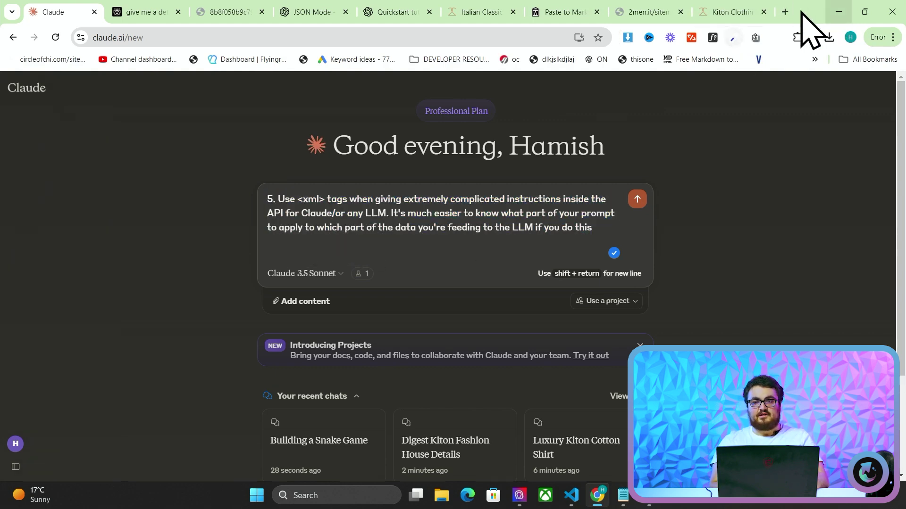
{"action": "left_click", "coordinate": [785, 11]}
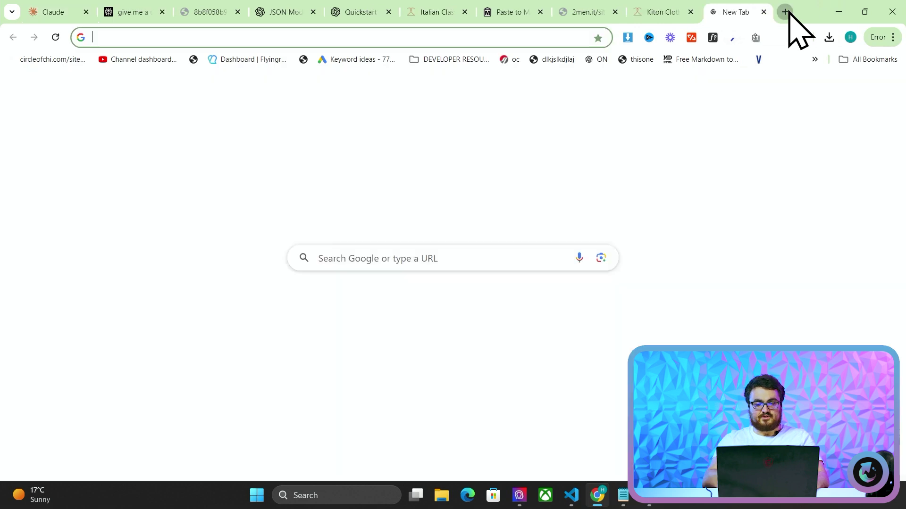
{"action": "left_click", "coordinate": [37, 14]}
{"action": "key", "text": "alt+Tab"}
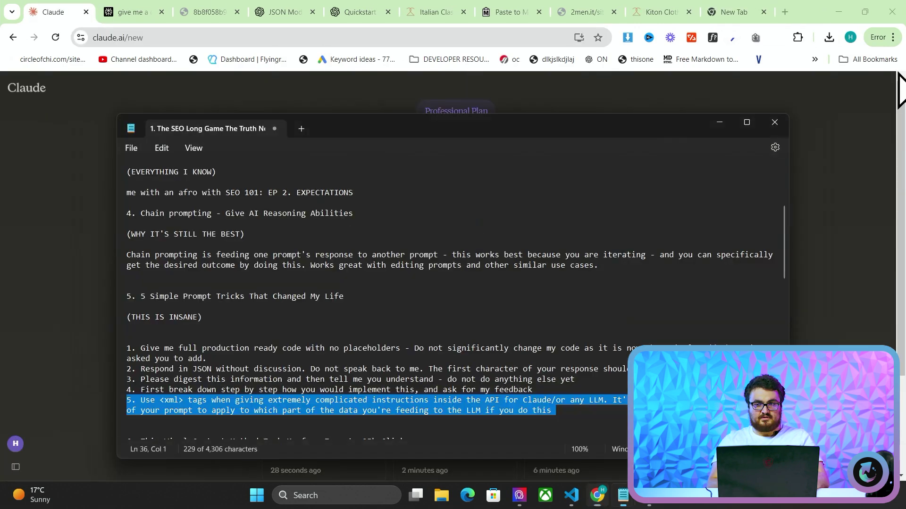
Open the other Chrome profile, load the Anthropic Console, and start prompting in the Workbench.
{"action": "key", "text": "alt+Tab"}
{"action": "left_click", "coordinate": [850, 37]}
{"action": "left_click", "coordinate": [736, 298]}
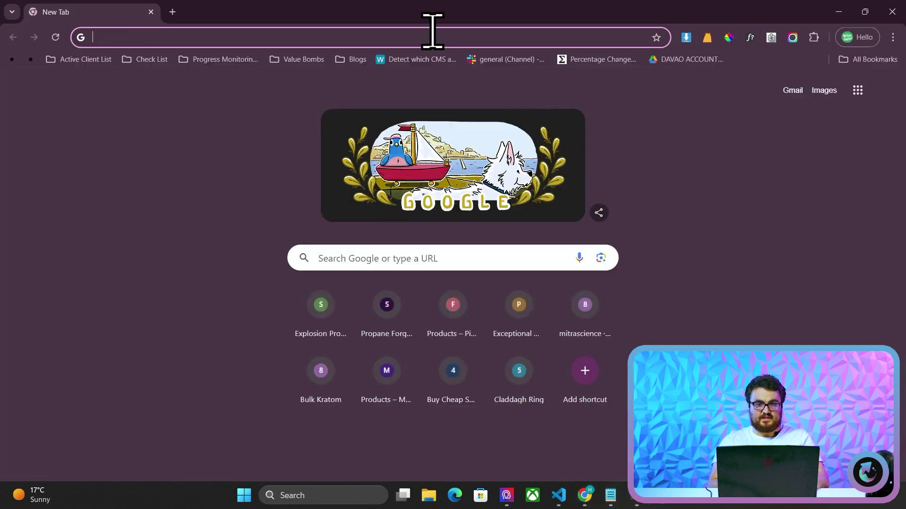
{"action": "type", "text": "cons"}
{"action": "key", "text": "Return"}
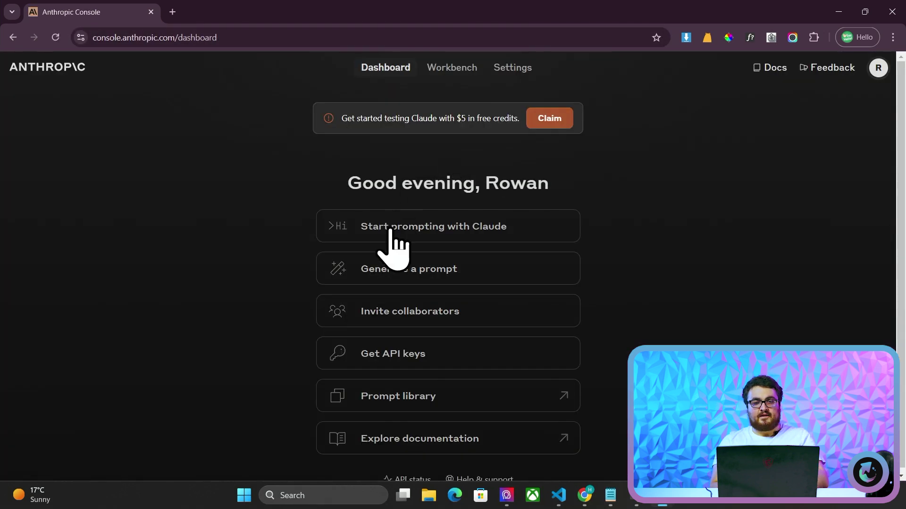
{"action": "left_click", "coordinate": [389, 234]}
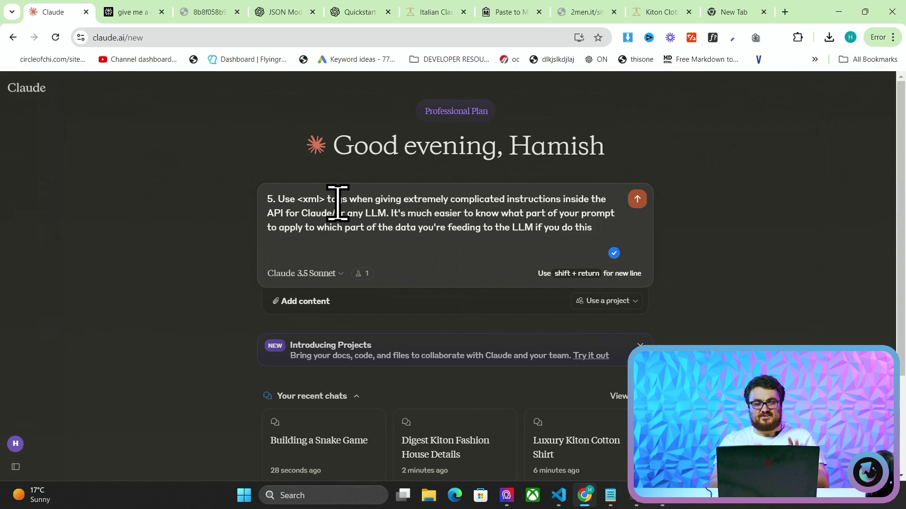
List the tag names datafromWebs and PerplexityData below the pasted tip.
{"action": "left_click", "coordinate": [337, 228]}
{"action": "left_click", "coordinate": [334, 249]}
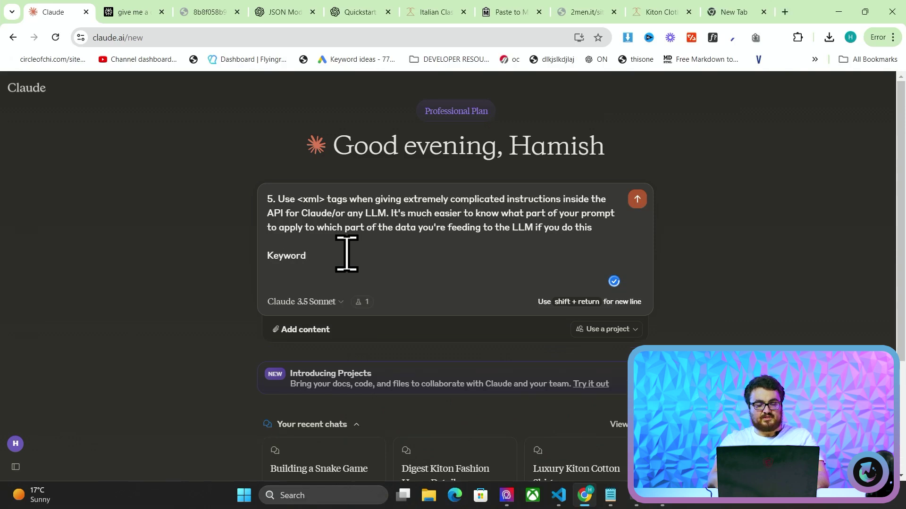
{"action": "type", "text": "datafrom"}
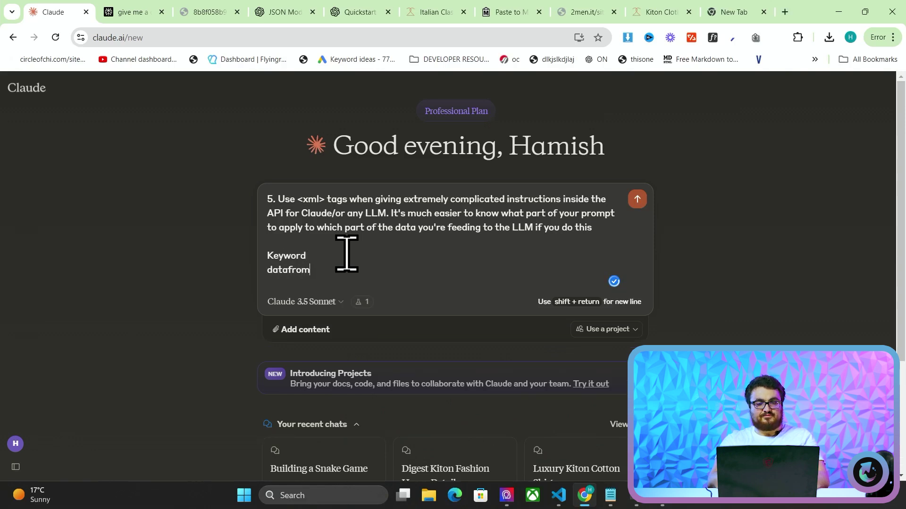
{"action": "type", "text": "Webs"}
{"action": "key", "text": "shift+Return"}
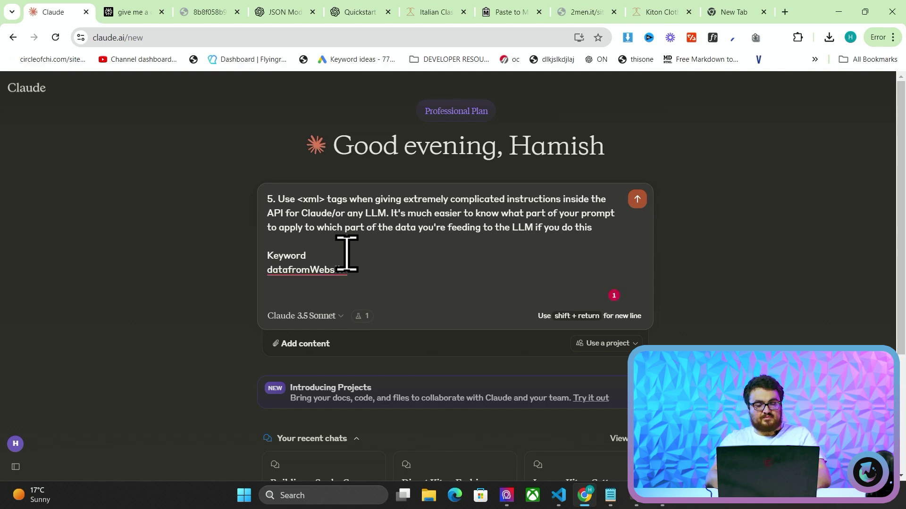
{"action": "type", "text": "PerplexityData"}
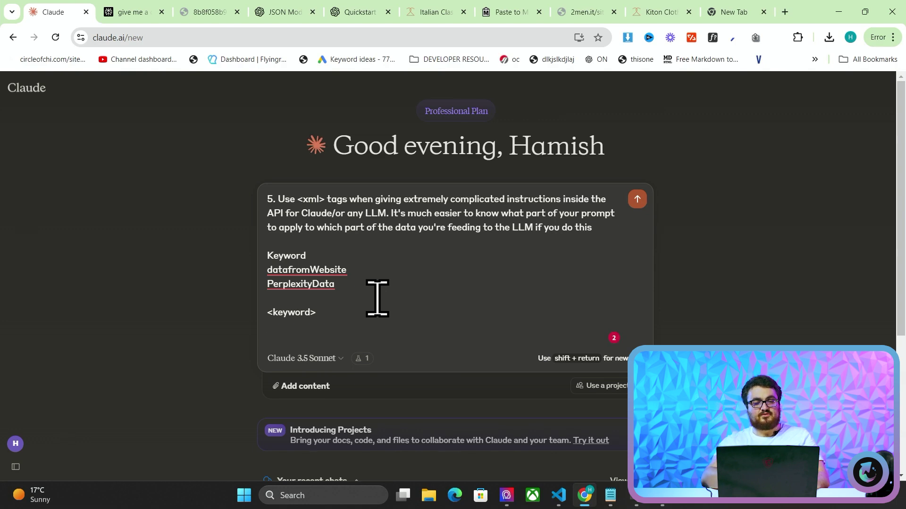
Add a keyword block with the ${keyword} placeholder closed by </keyword>.
{"action": "type", "text": "Black tie"}
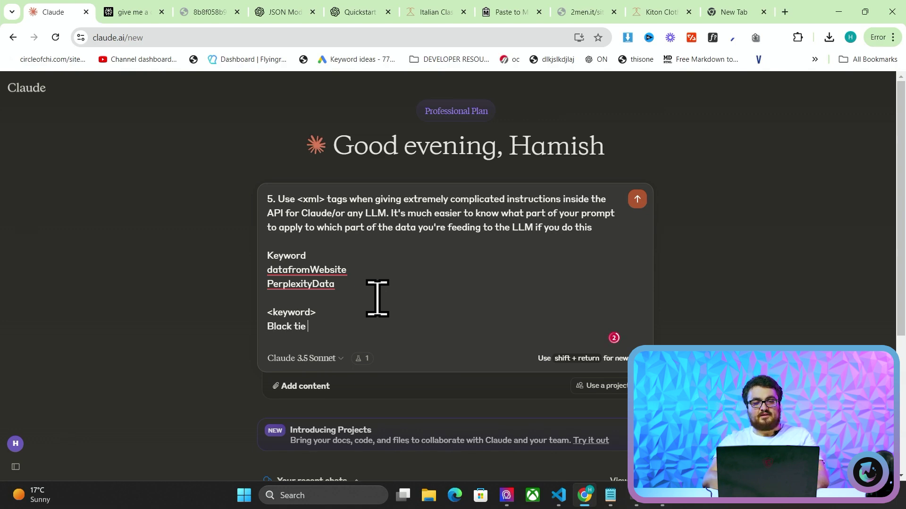
{"action": "key", "text": "BackSpace"}
{"action": "key", "text": "BackSpace"}
{"action": "key", "text": "BackSpace"}
{"action": "key", "text": "BackSpace"}
{"action": "key", "text": "BackSpace"}
{"action": "key", "text": "BackSpace"}
{"action": "key", "text": "BackSpace"}
{"action": "key", "text": "BackSpace"}
{"action": "key", "text": "BackSpace"}
{"action": "type", "text": "${ke"}
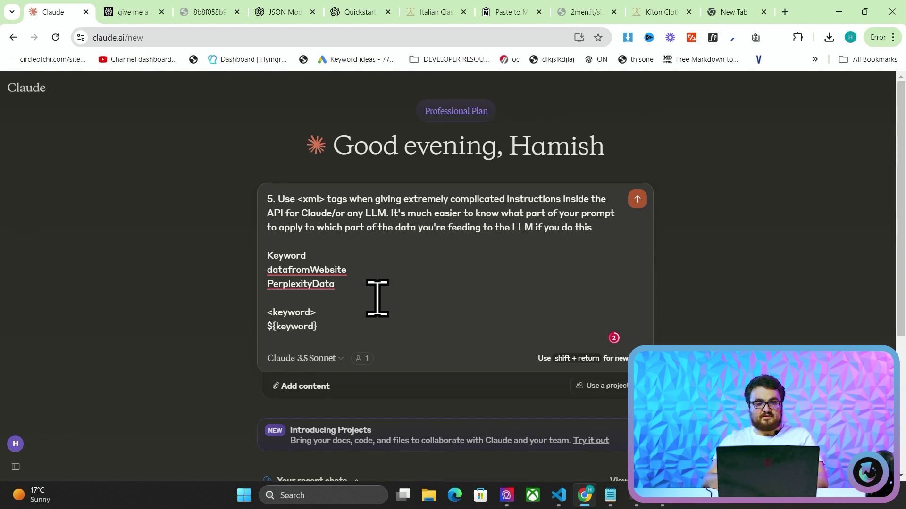
{"action": "type", "text": "yword}"}
{"action": "key", "text": "shift+Return"}
{"action": "type", "text": "</keyword>"}
{"action": "key", "text": "shift+Return"}
Add a <dataFromWebsite> block containing 'scraped data here' with its closing tag.
{"action": "type", "text": "<data"}
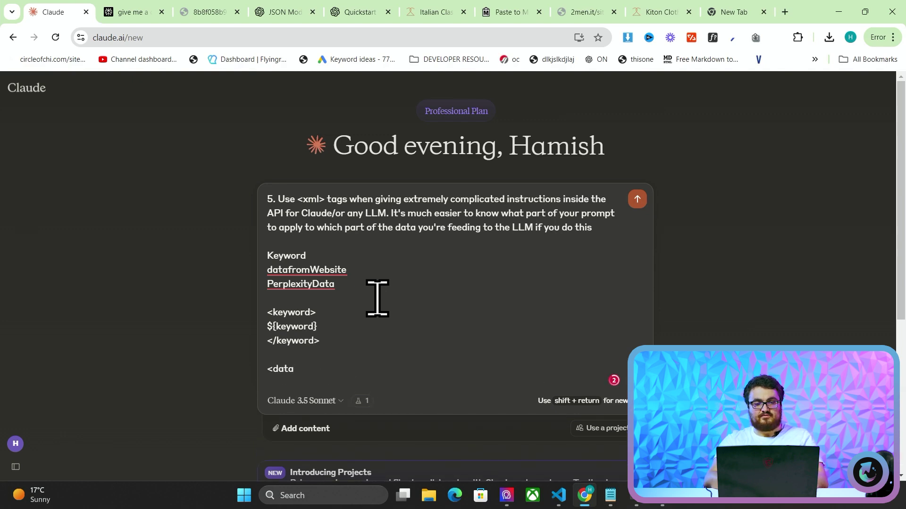
{"action": "type", "text": "FromWebsite"}
{"action": "key", "text": "BackSpace"}
{"action": "key", "text": "BackSpace"}
{"action": "key", "text": "BackSpace"}
{"action": "key", "text": "BackSpace"}
{"action": "key", "text": "BackSpace"}
{"action": "key", "text": "BackSpace"}
{"action": "key", "text": "BackSpace"}
{"action": "type", "text": "Website>"}
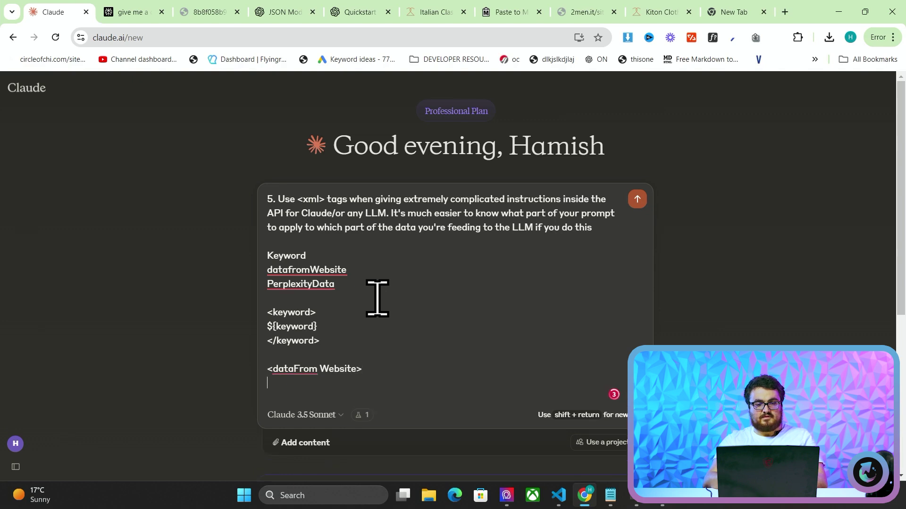
{"action": "key", "text": "BackSpace"}
{"action": "key", "text": "BackSpace"}
{"action": "key", "text": "BackSpace"}
{"action": "key", "text": "BackSpace"}
{"action": "key", "text": "BackSpace"}
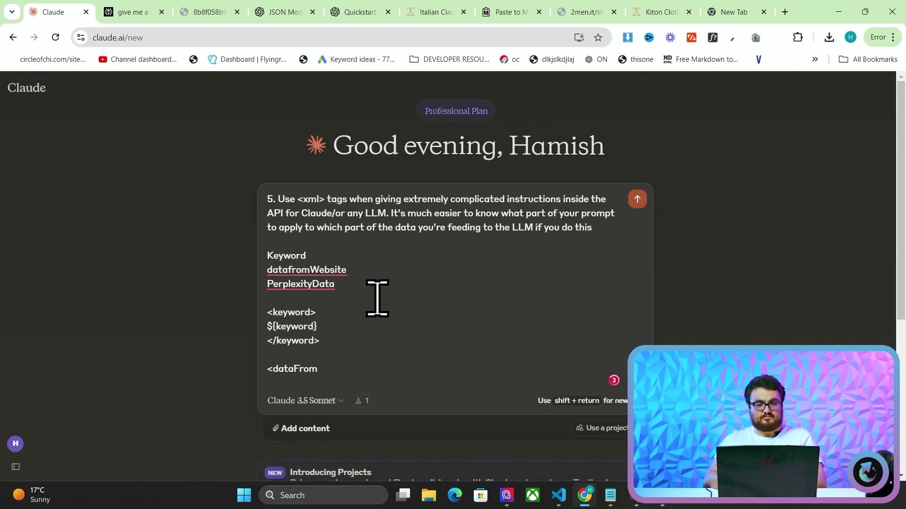
{"action": "type", "text": "Website>"}
{"action": "key", "text": "shift+Return"}
{"action": "type", "text": "Sc"}
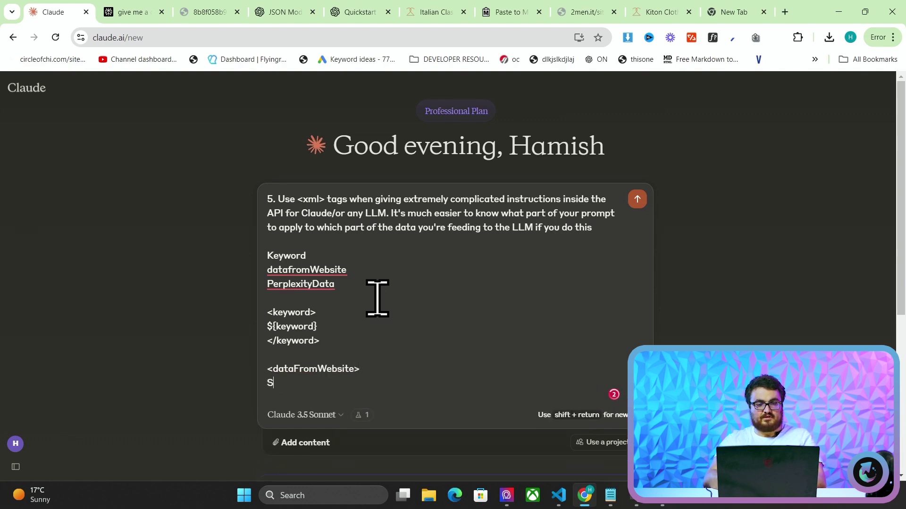
{"action": "key", "text": "BackSpace"}
{"action": "type", "text": "scraped data h"}
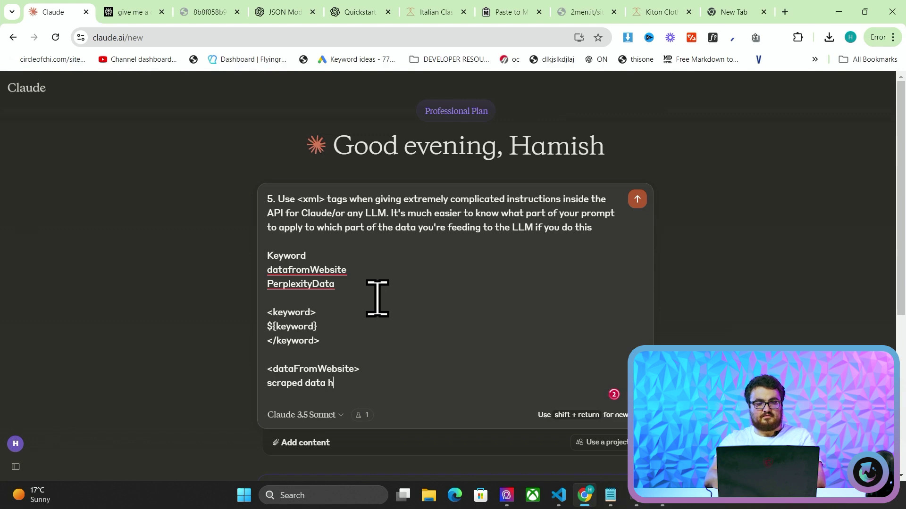
{"action": "type", "text": "ere>"}
{"action": "key", "text": "shift+Return"}
{"action": "type", "text": "<"}
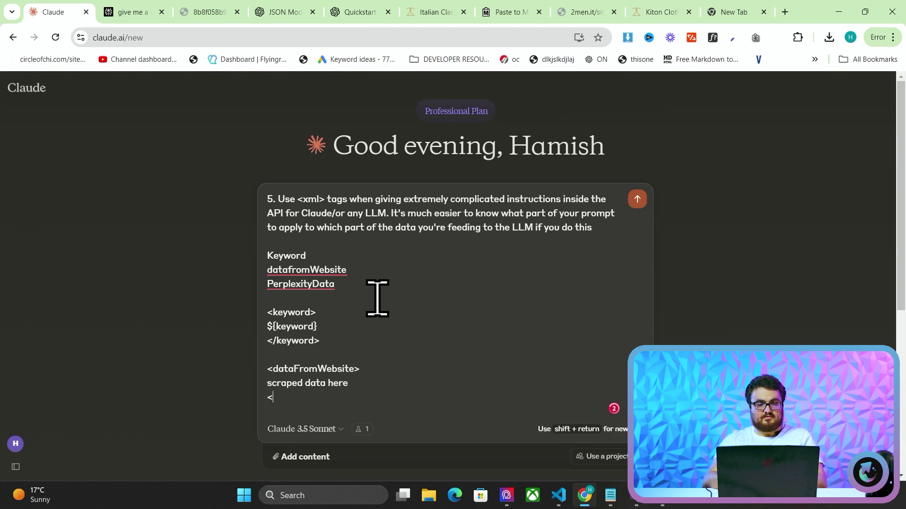
{"action": "type", "text": "/dataFromWebsite>"}
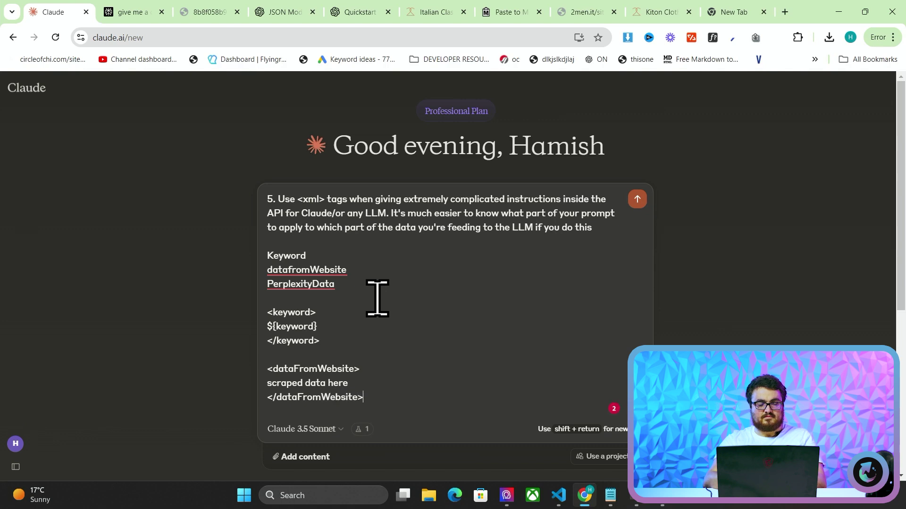
{"action": "key", "text": "shift+Return"}
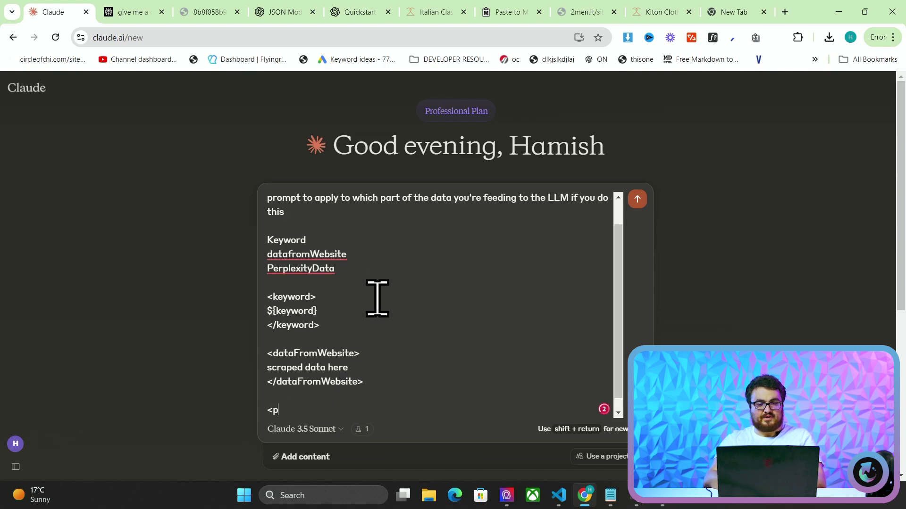
Start a <perlexityData> block containing 'some information forom perplexity' and its closing tag.
{"action": "type", "text": "<perlexityData>"}
{"action": "key", "text": "shift+Return"}
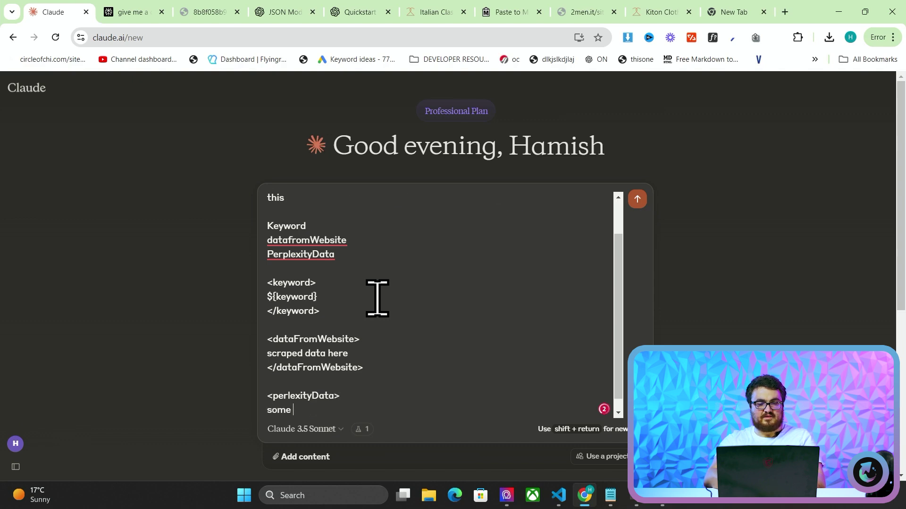
{"action": "type", "text": "some information forom perplexity"}
{"action": "key", "text": "shift+Return"}
{"action": "type", "text": "{"}
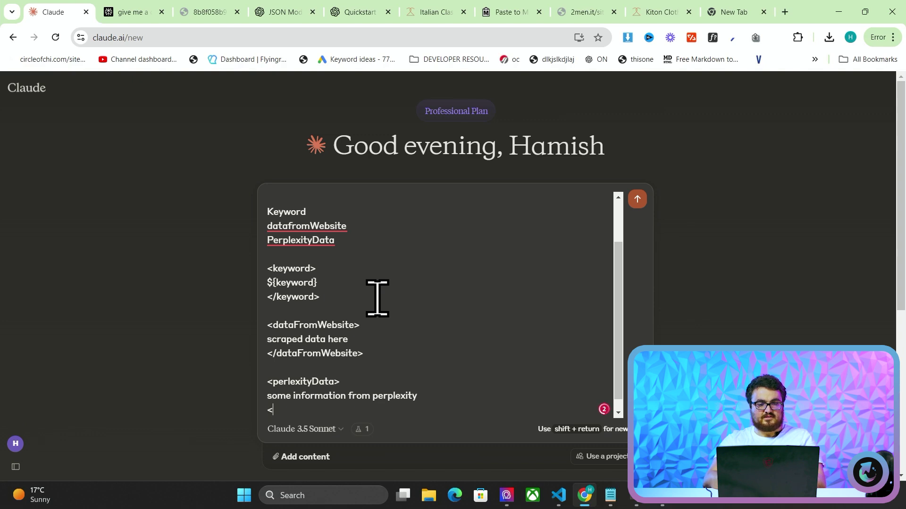
{"action": "type", "text": "/Perplexitydata>"}
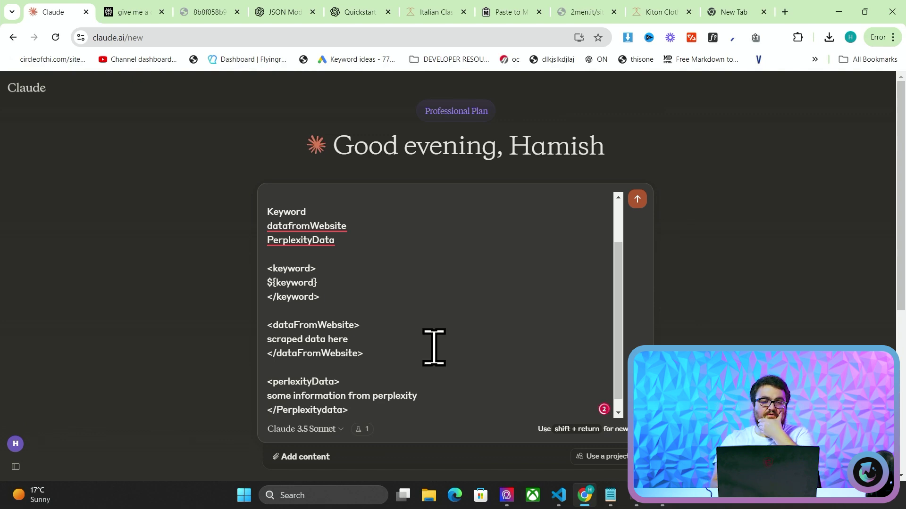
Insert 'I am writing an article about <keyword>…' using <dataFromWebsite> and <perplexityData> as primary sources.
{"action": "scroll", "coordinate": [433, 347], "scroll_direction": "up", "scroll_amount": 2}
{"action": "key", "text": "shift+Return"}
{"action": "key", "text": "shift+Return"}
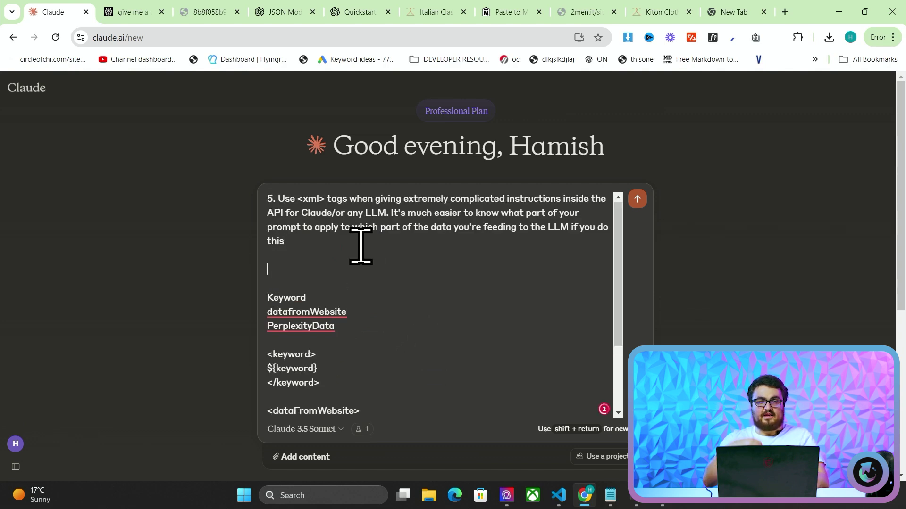
{"action": "type", "text": "I am writing an article about <j"}
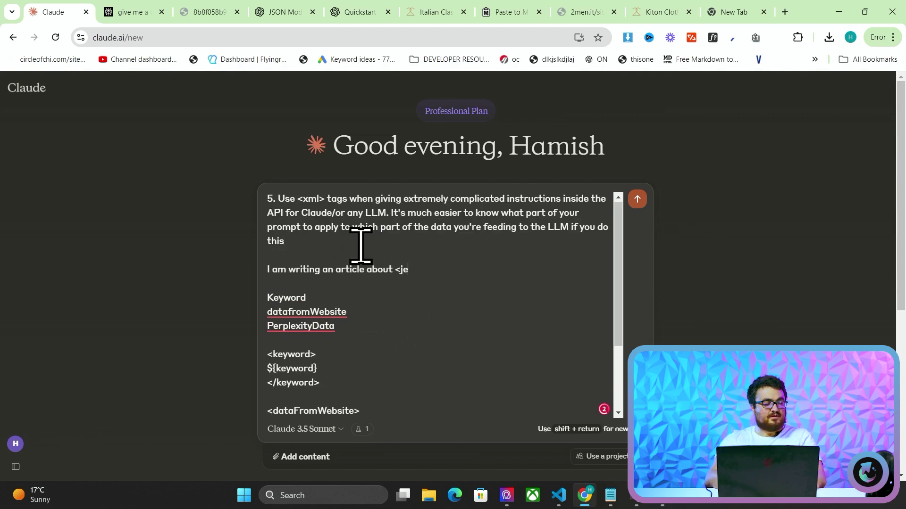
{"action": "key", "text": "BackSpace"}
{"action": "type", "text": "keyword<"}
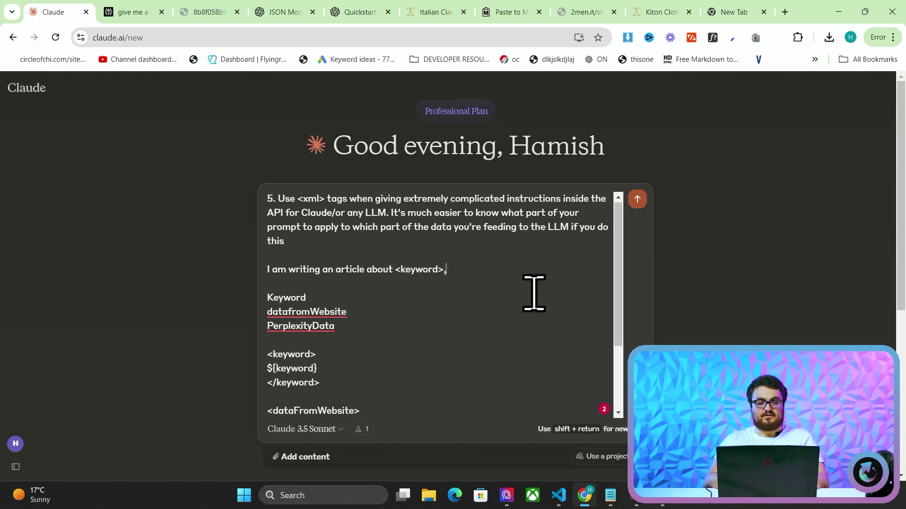
{"action": "scroll", "coordinate": [534, 292], "scroll_direction": "down", "scroll_amount": 1}
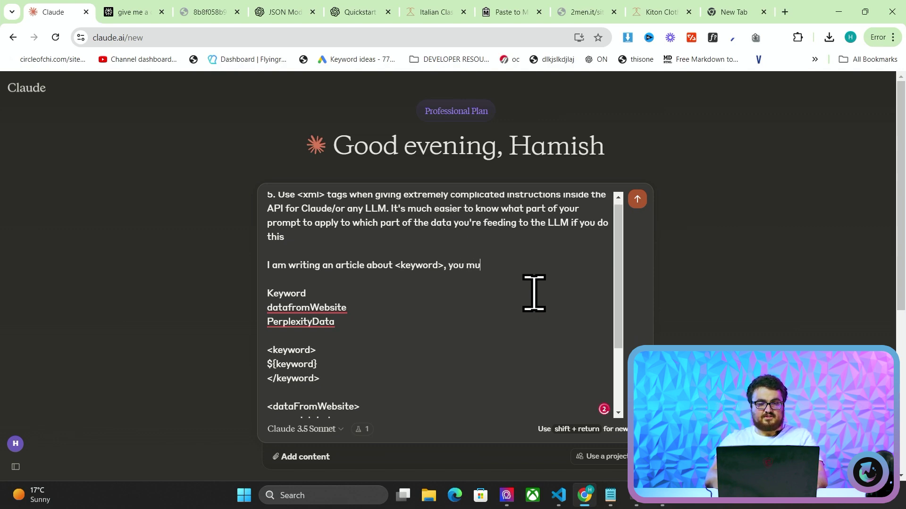
{"action": "type", "text": "the informatio"}
{"action": "type", "text": "n from "}
{"action": "type", "text": "<dataFromWebsite> and "}
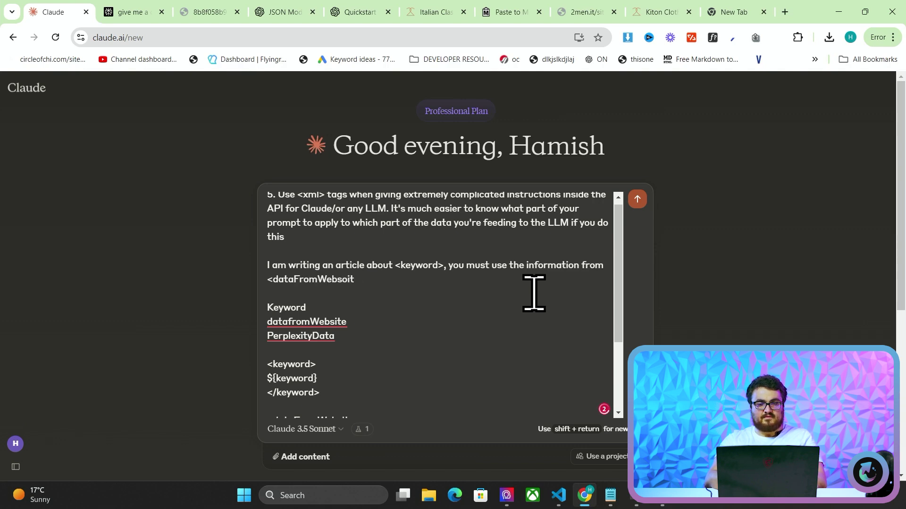
{"action": "type", "text": "you must use <perpl"}
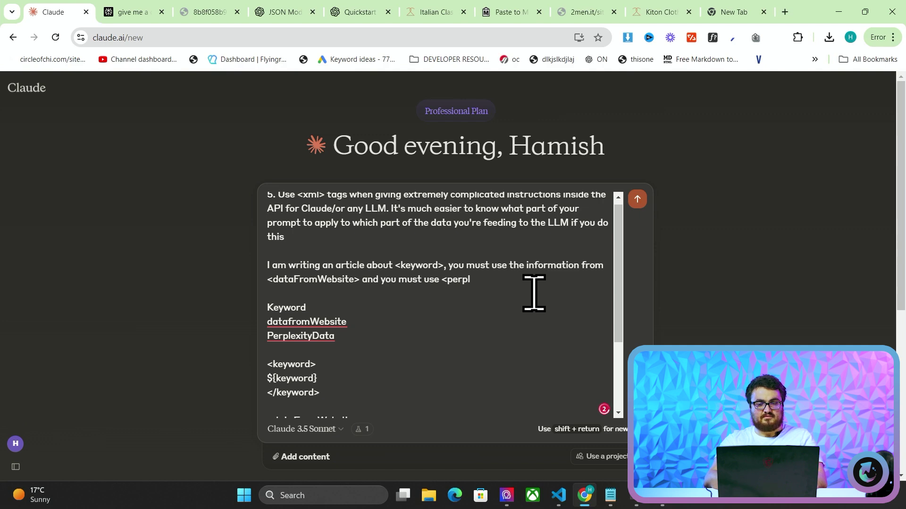
{"action": "type", "text": "exityData"}
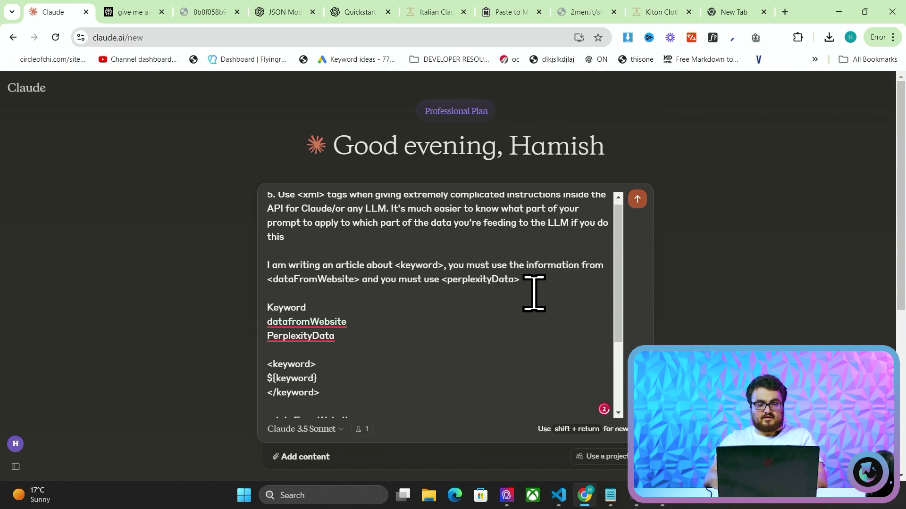
{"action": "type", "text": "> as primary source for you r"}
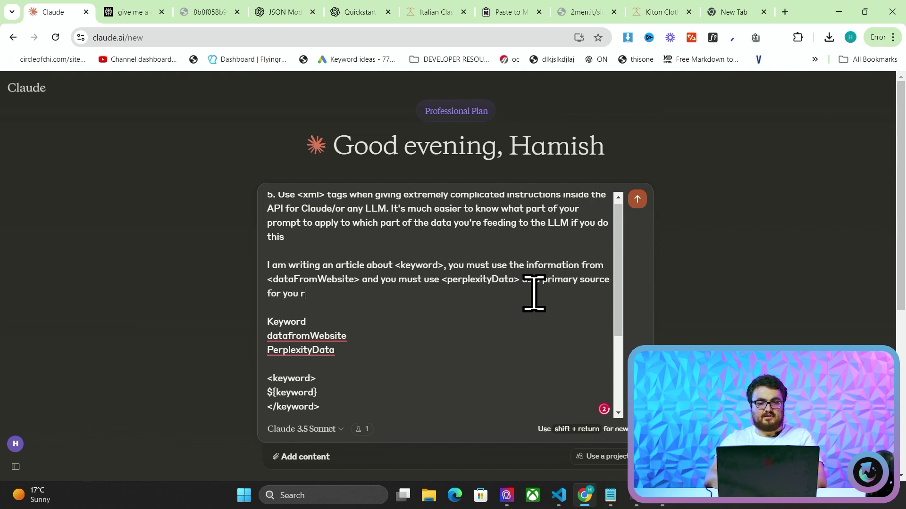
{"action": "type", "text": " information"}
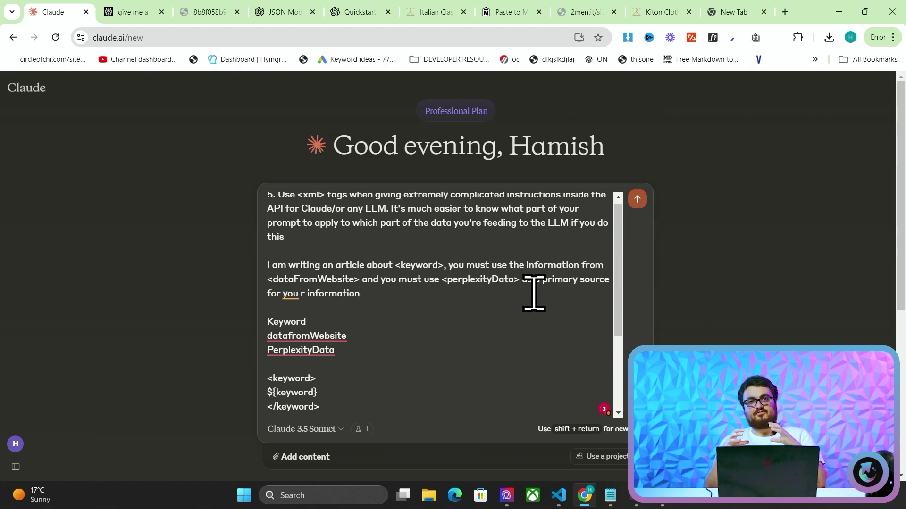